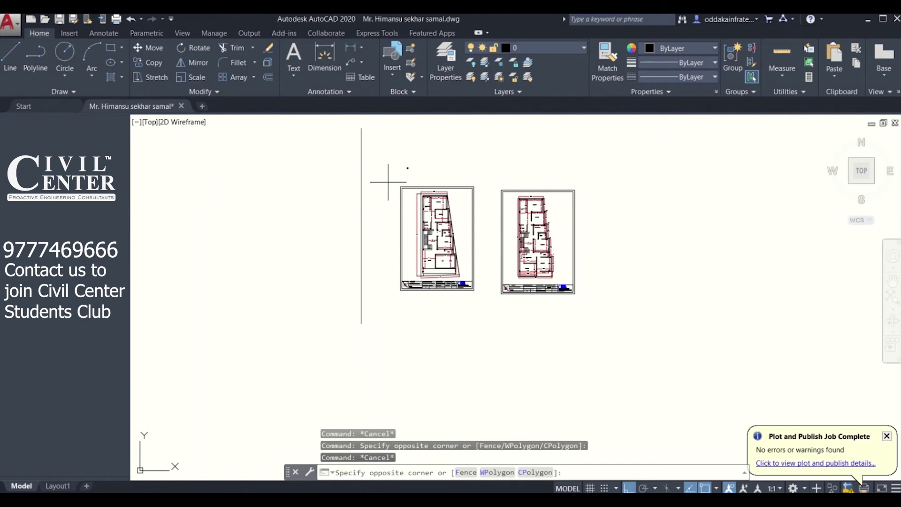
Step: Window-select the first floor plan, leaving the long vertical line out of the selection
click(474, 310)
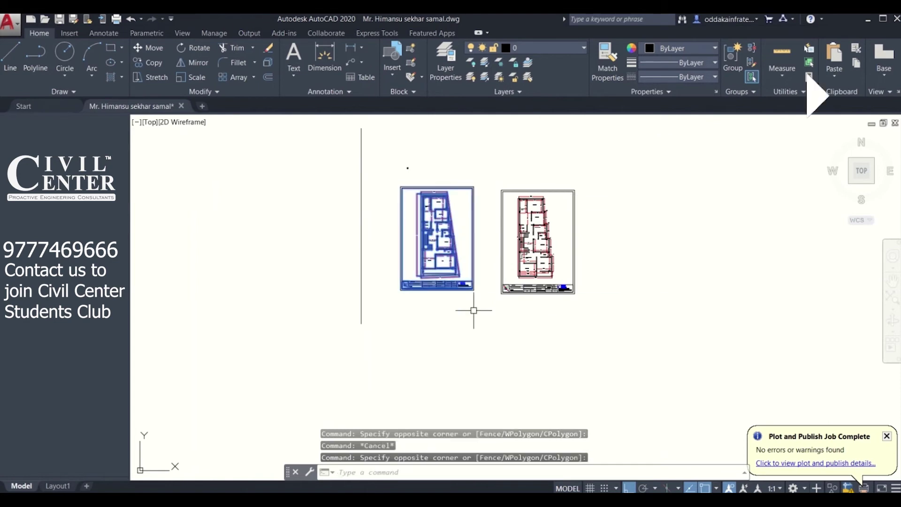
click(479, 311)
click(433, 170)
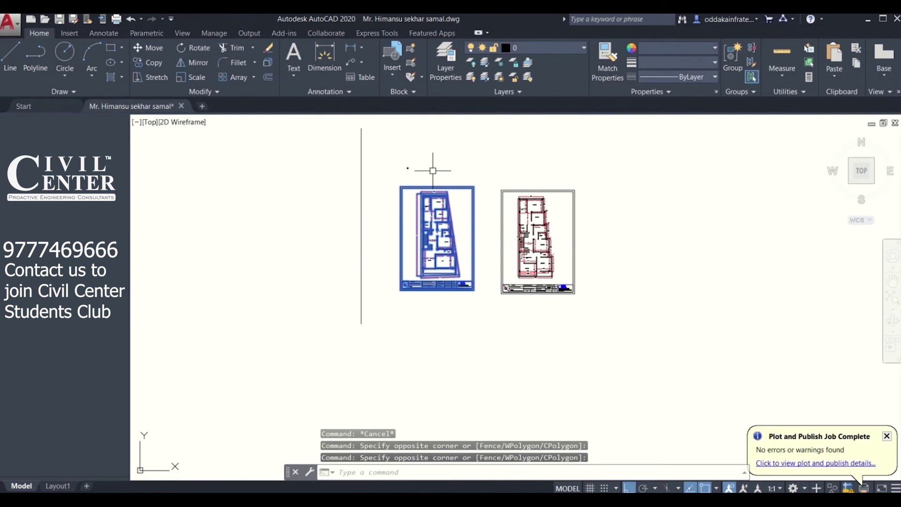
key(Escape)
click(386, 174)
click(352, 167)
key(Escape)
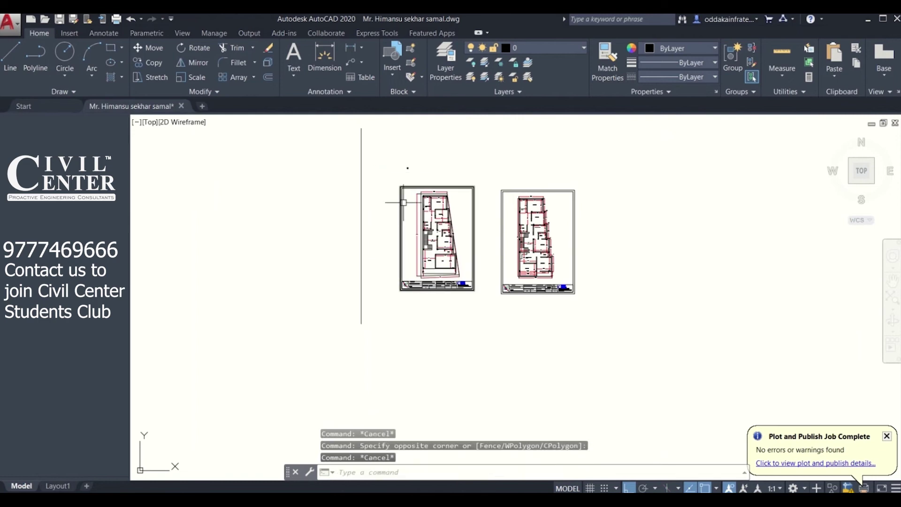
click(373, 175)
click(478, 303)
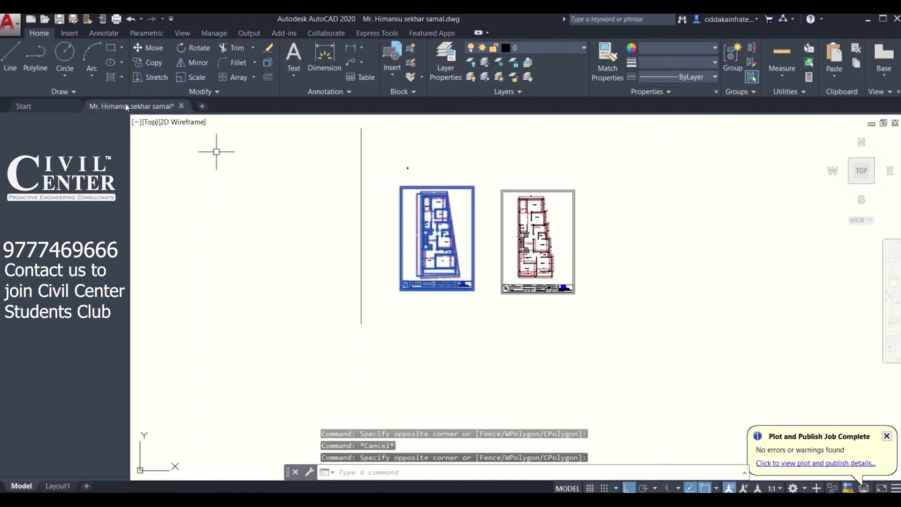
Step: Copy the selected floor plan to a spot left of the vertical line
click(150, 65)
scroll(342, 191, down, 2)
click(424, 301)
click(332, 291)
key(Escape)
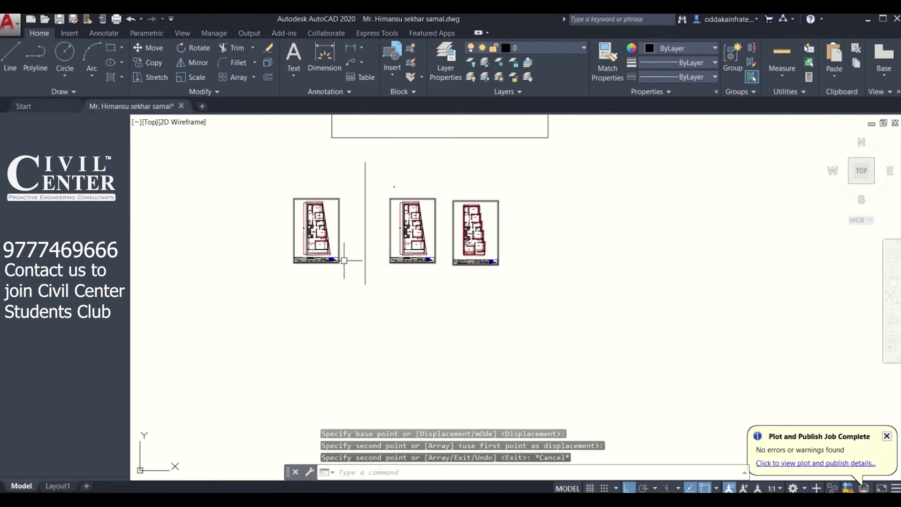
click(365, 252)
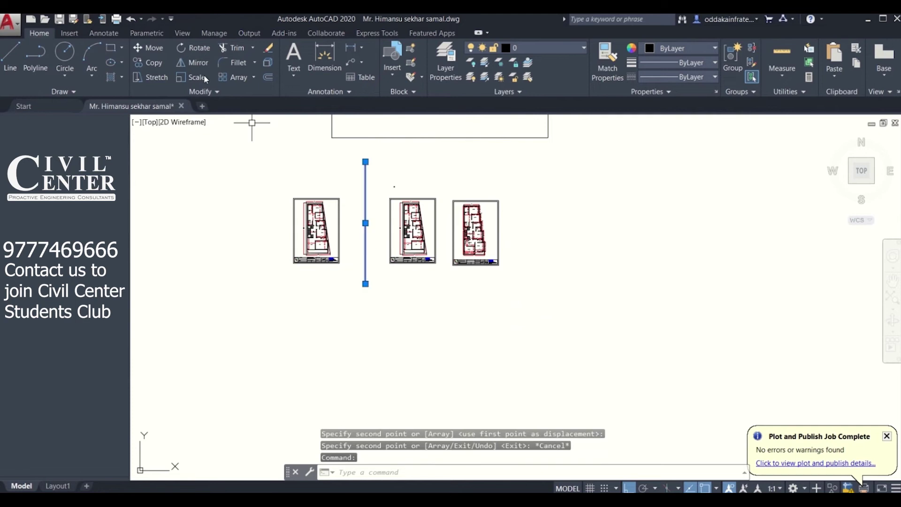
Step: Move the long vertical line onto the plan's leftmost columns as the first grid centerline
click(152, 51)
click(365, 190)
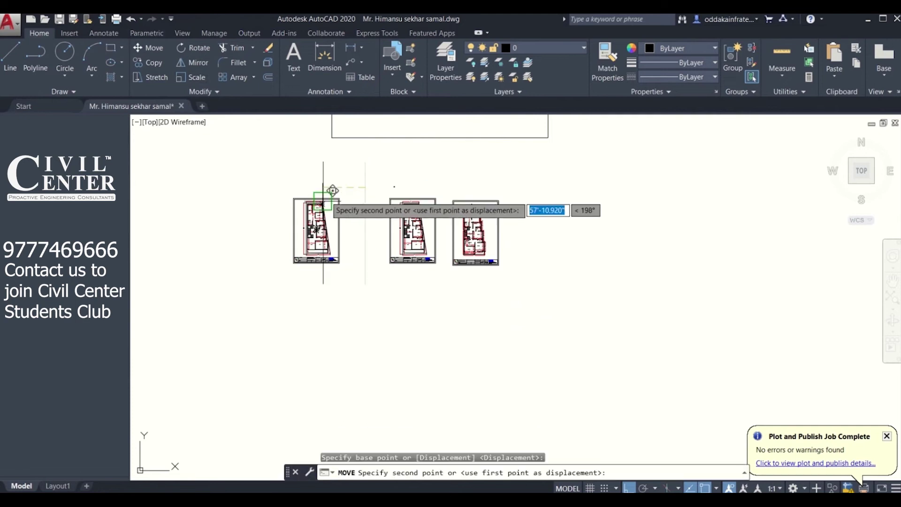
scroll(332, 190, up, 8)
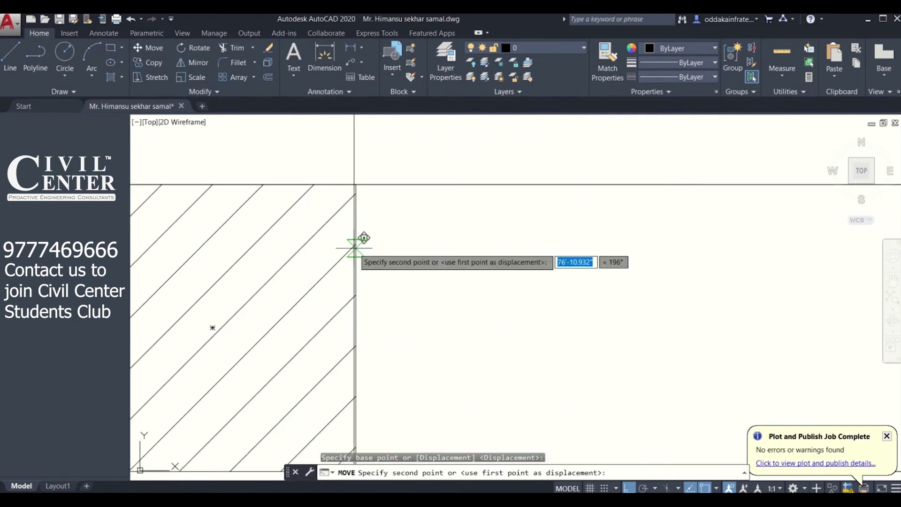
scroll(364, 237, down, 3)
click(329, 239)
scroll(253, 205, down, 3)
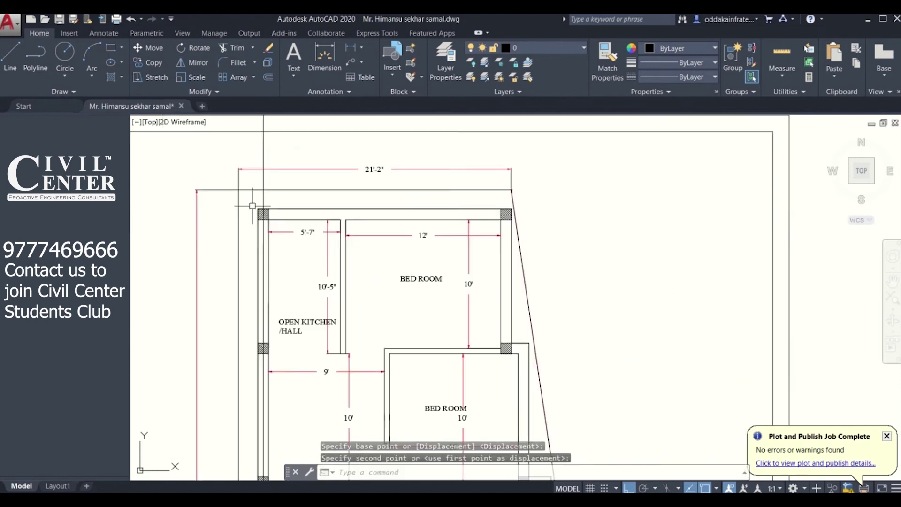
Step: Copy the vertical grid line from the corner column through another column
click(263, 176)
click(149, 63)
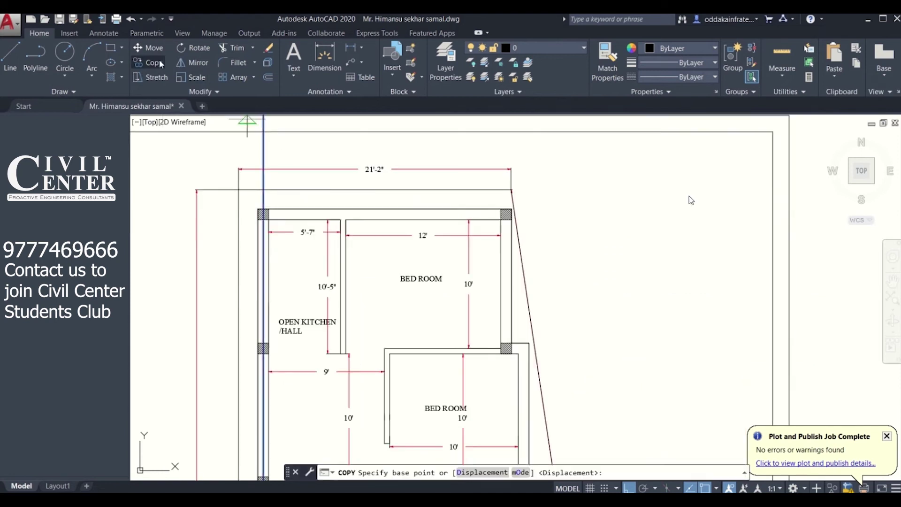
scroll(256, 219, up, 8)
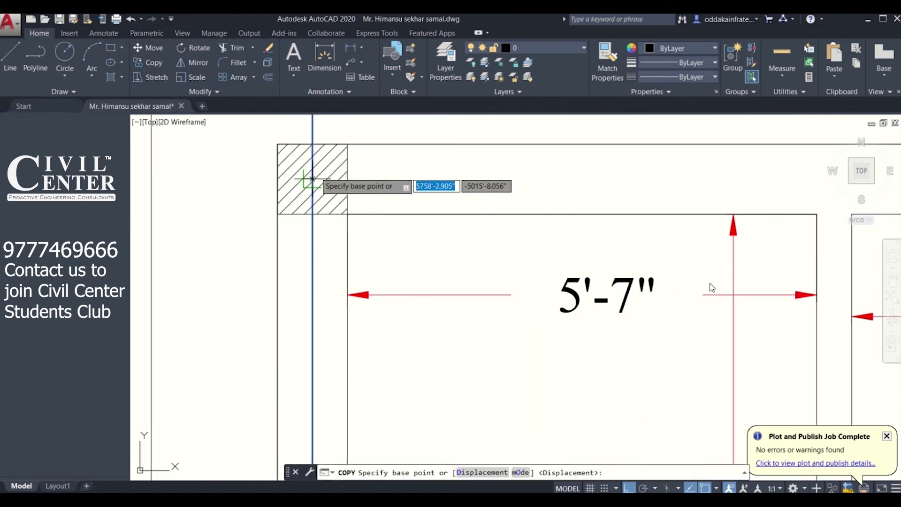
click(311, 178)
scroll(282, 188, down, 5)
scroll(328, 188, up, 6)
click(310, 169)
scroll(328, 169, down, 4)
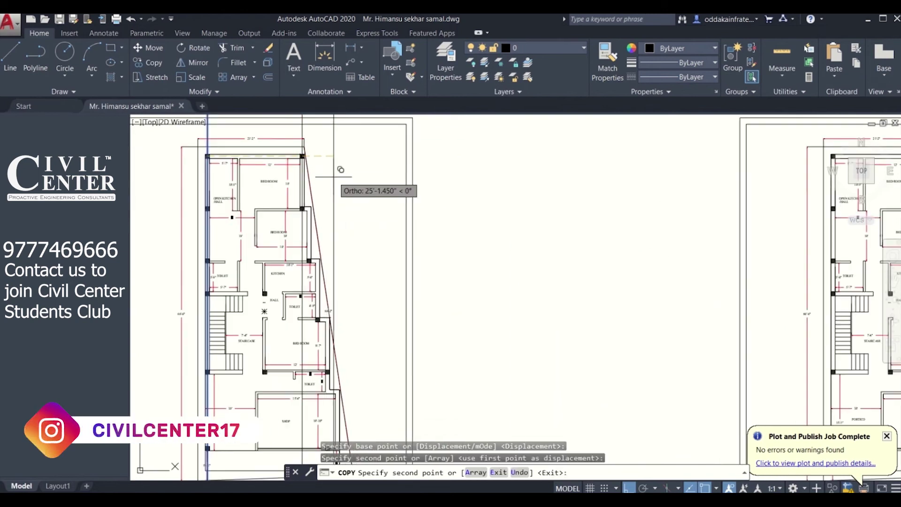
key(Escape)
Step: Reselect the vertical grid line and start another copy from a base point, then cancel it
scroll(300, 265, up, 5)
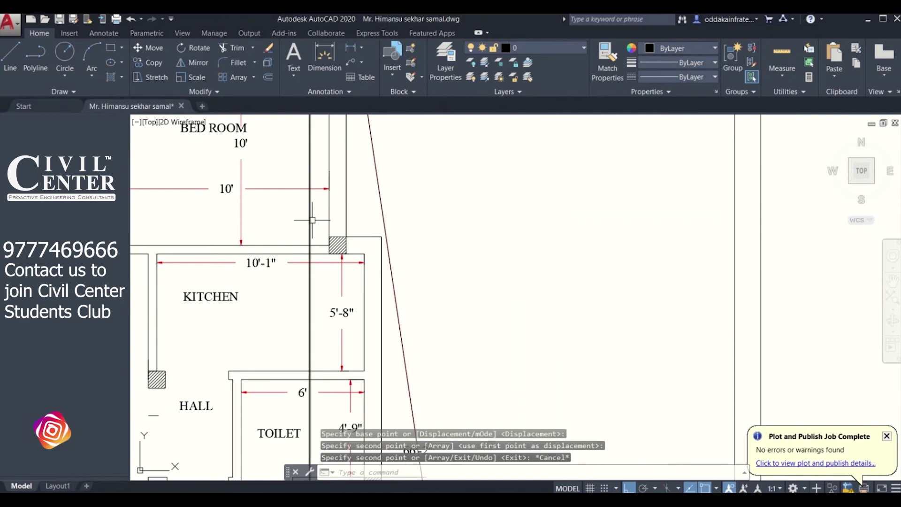
click(312, 219)
click(155, 64)
scroll(305, 226, up, 2)
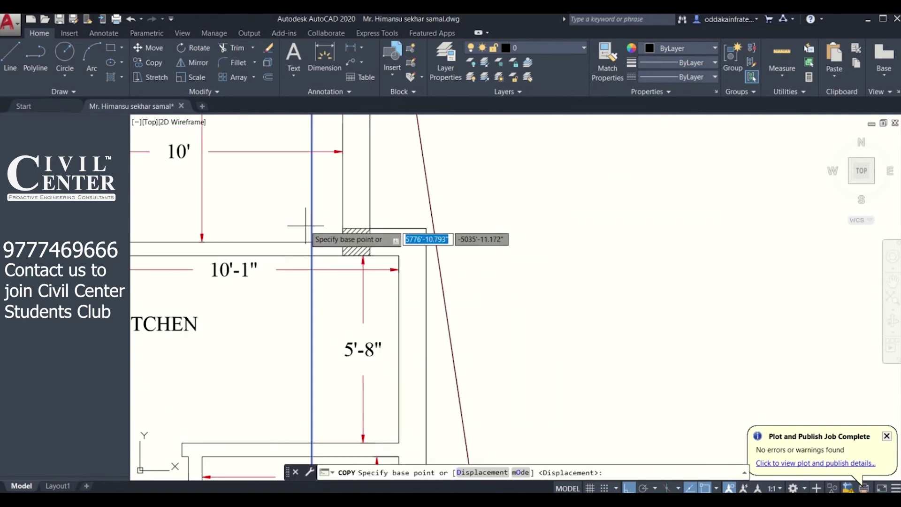
click(311, 242)
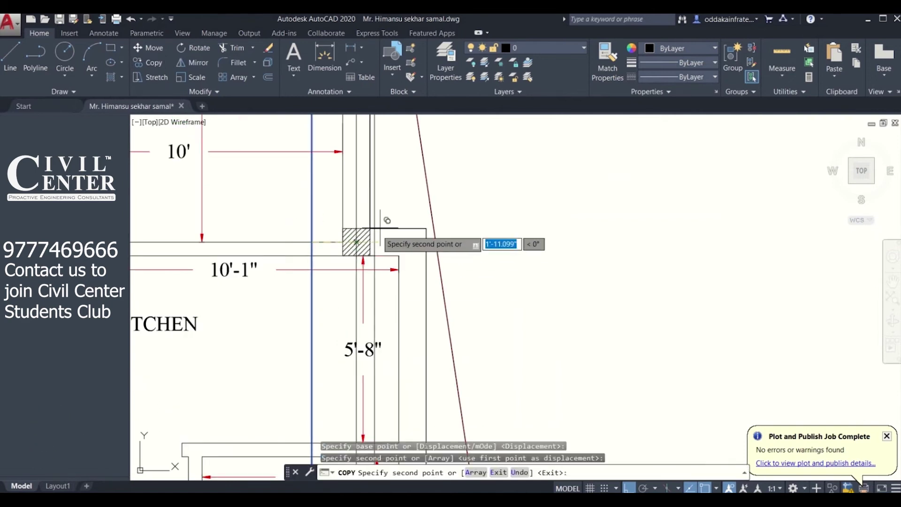
scroll(380, 228, down, 4)
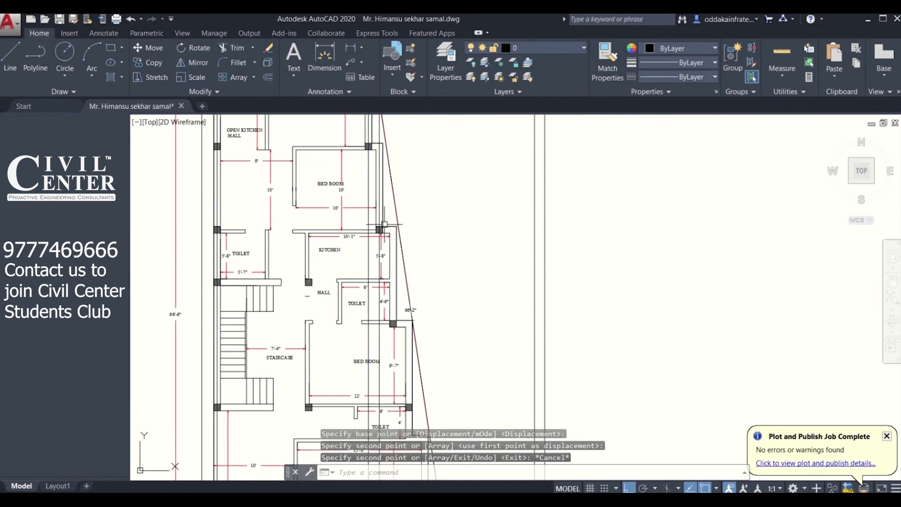
scroll(373, 297, up, 4)
key(Escape)
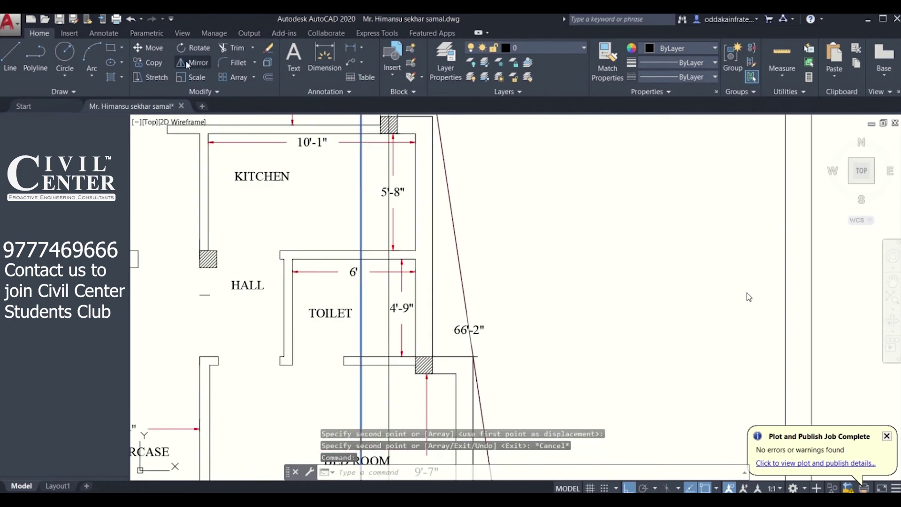
Step: Begin copying the grid line from a wall corner base point, then cancel
click(149, 62)
scroll(356, 249, up, 2)
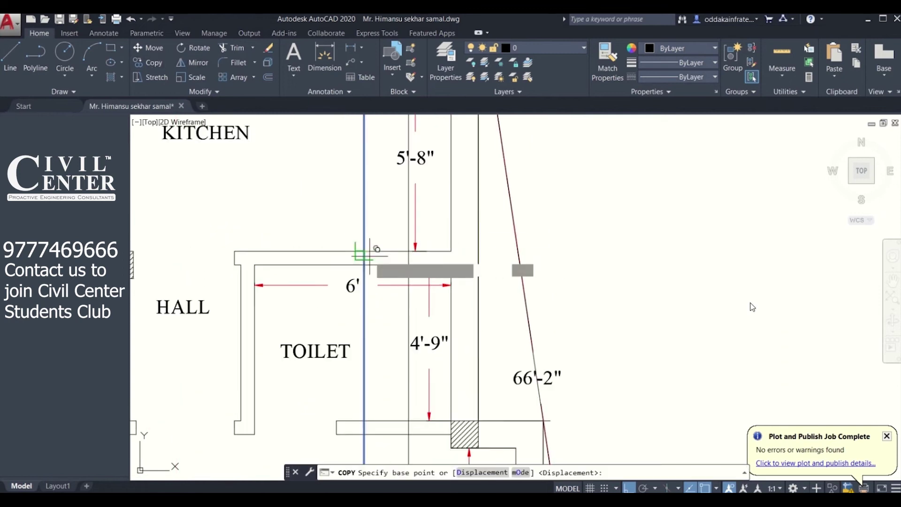
click(364, 252)
scroll(364, 251, down, 2)
scroll(313, 258, up, 2)
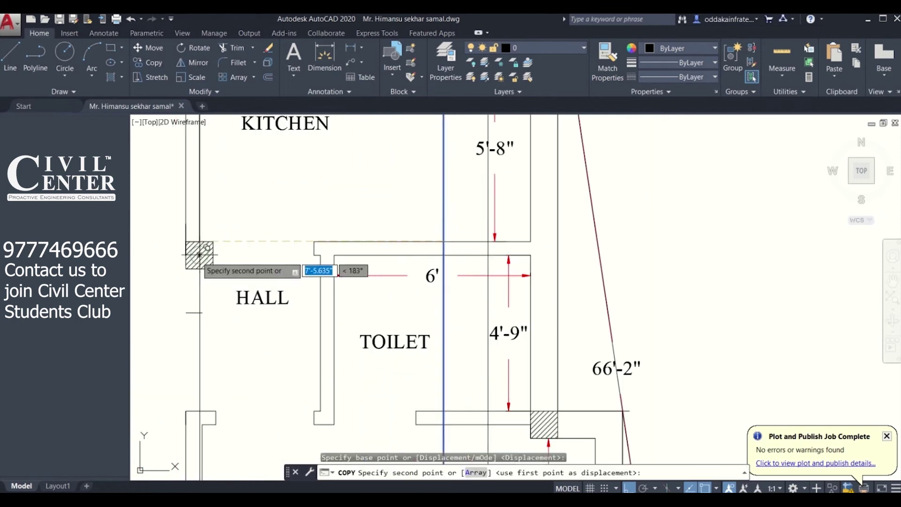
scroll(286, 193, down, 4)
key(Escape)
Step: In the lower rooms, copy a vertical grid line through the hatched column
middle_drag(292, 218, 249, 277)
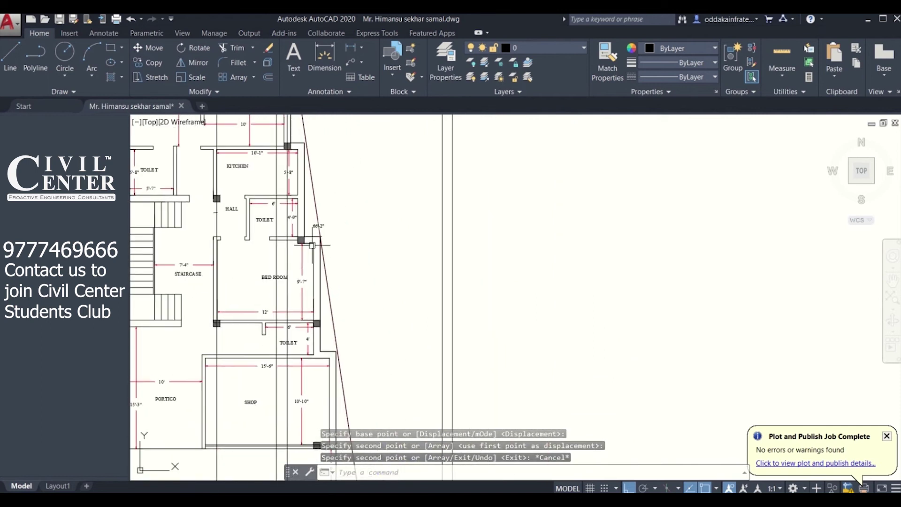
scroll(311, 245, up, 4)
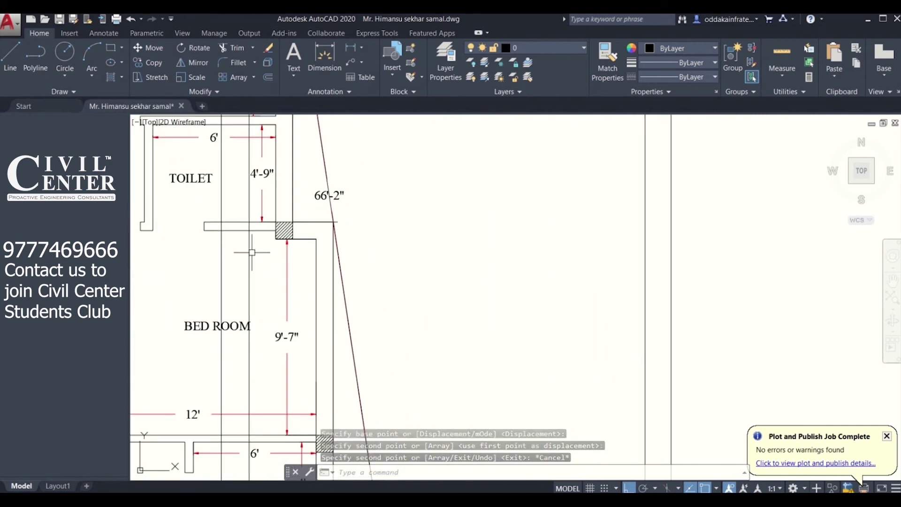
click(155, 65)
scroll(257, 233, up, 5)
click(237, 240)
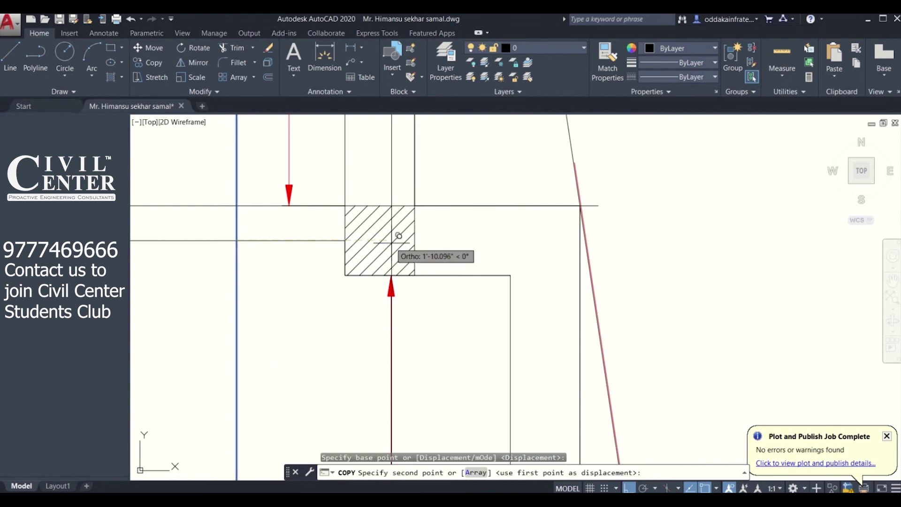
click(383, 223)
scroll(384, 222, down, 6)
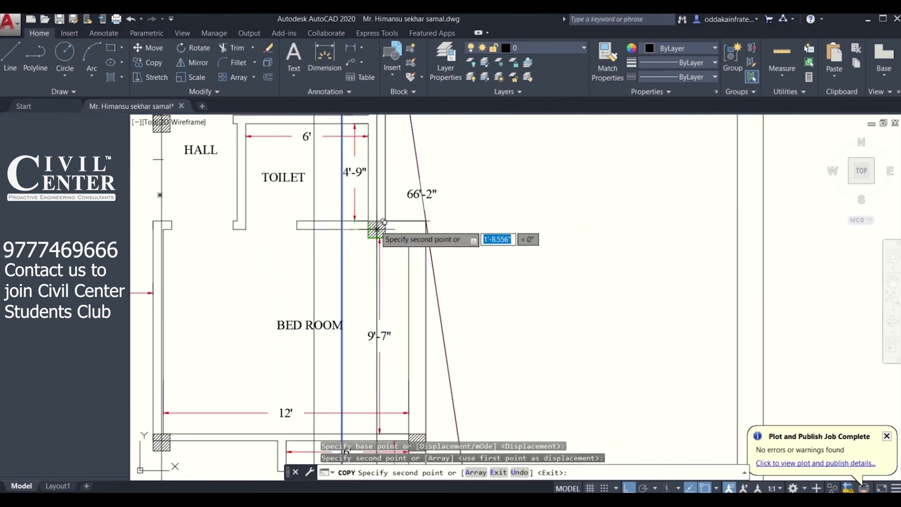
key(Escape)
Step: Start copying another vertical centerline from a wall corner base point, then cancel the copy
scroll(376, 259, down, 4)
scroll(368, 294, up, 6)
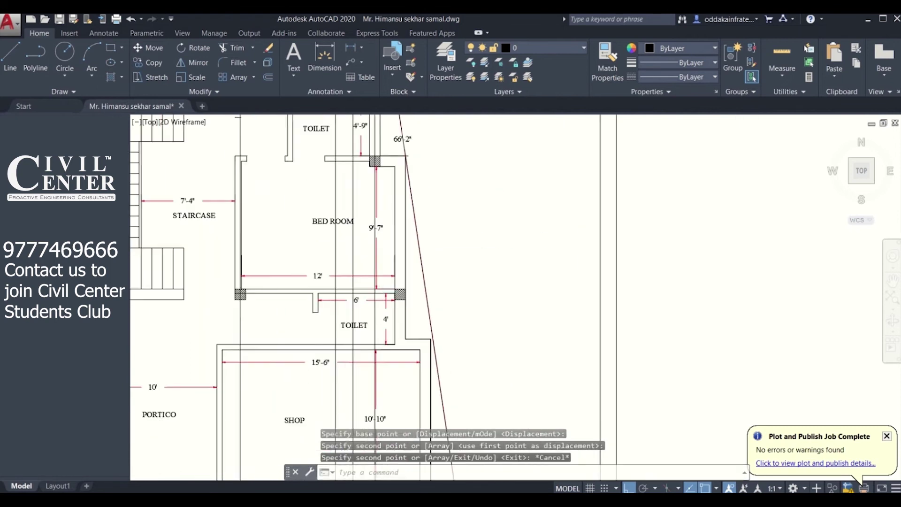
click(364, 295)
click(150, 62)
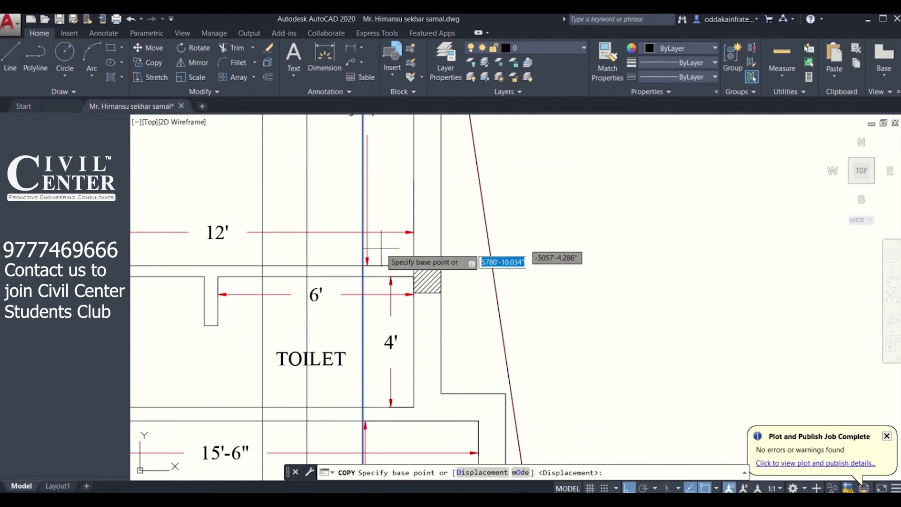
scroll(379, 285, up, 2)
click(352, 266)
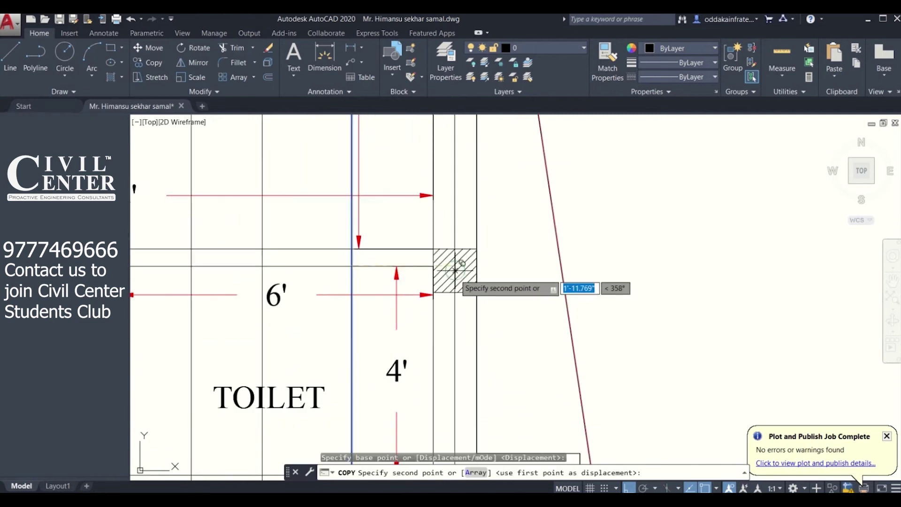
scroll(455, 270, down, 4)
key(Escape)
scroll(427, 260, down, 2)
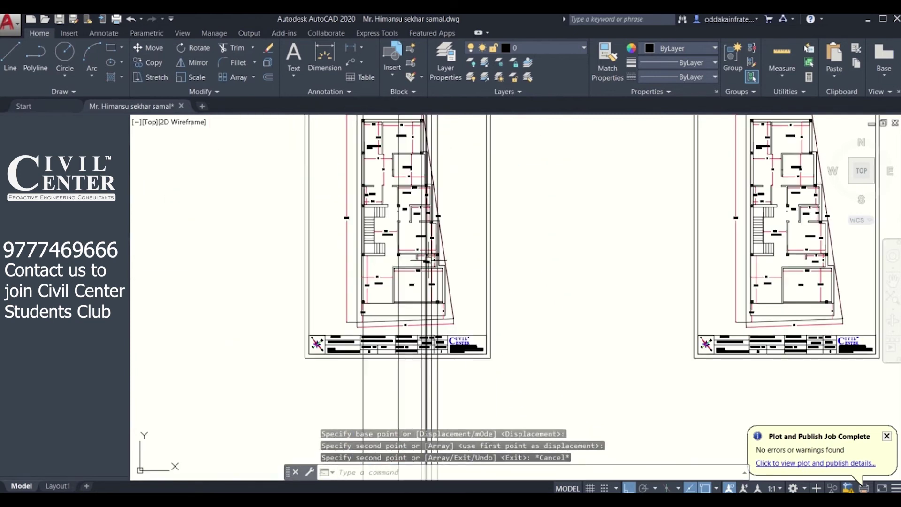
scroll(425, 261, up, 5)
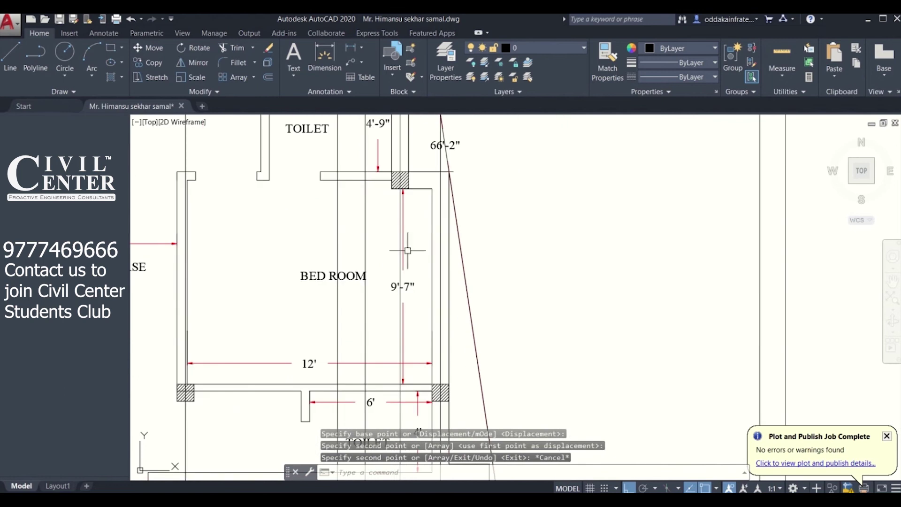
Step: Erase the bedroom's 12' dimension, the toilet door line and the 4' dimension
click(404, 254)
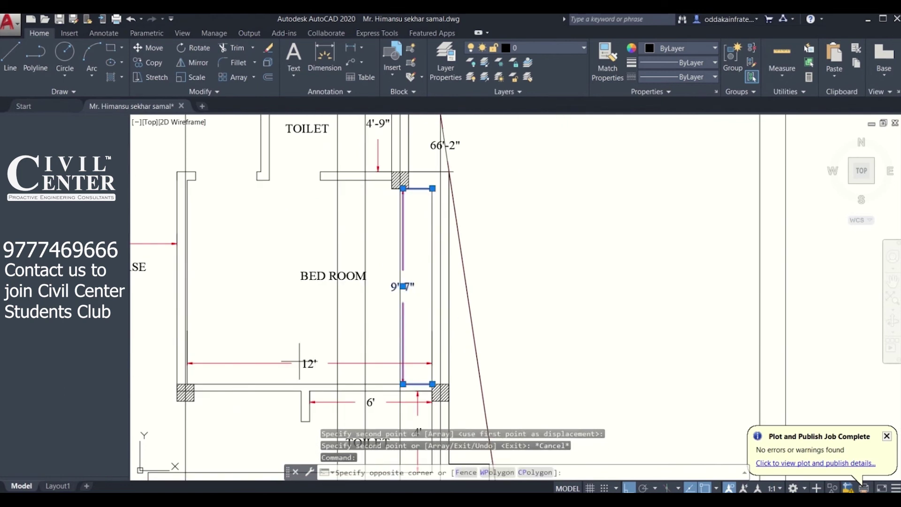
click(276, 367)
key(Delete)
scroll(332, 245, down, 4)
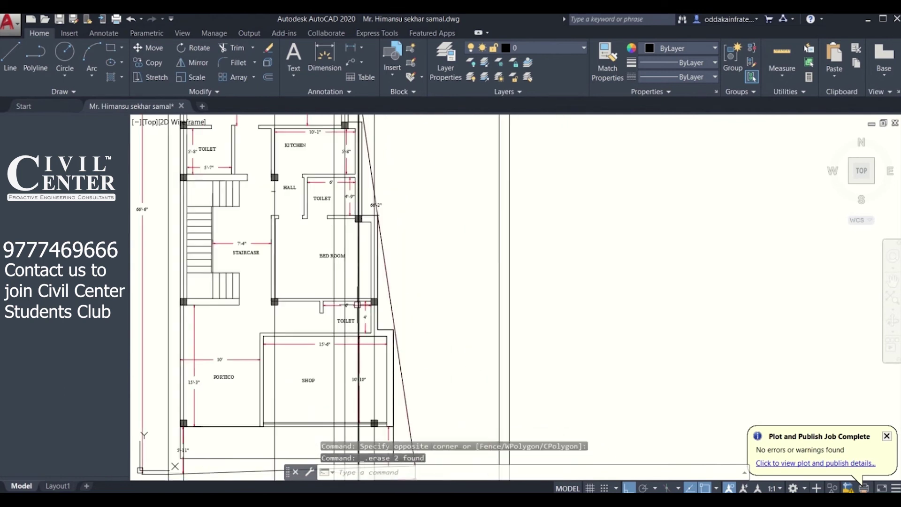
scroll(332, 241, up, 4)
click(330, 308)
key(Delete)
click(376, 350)
key(Delete)
Step: Erase a stray wall line plus the 10' and 15'-3" dimensions
click(381, 404)
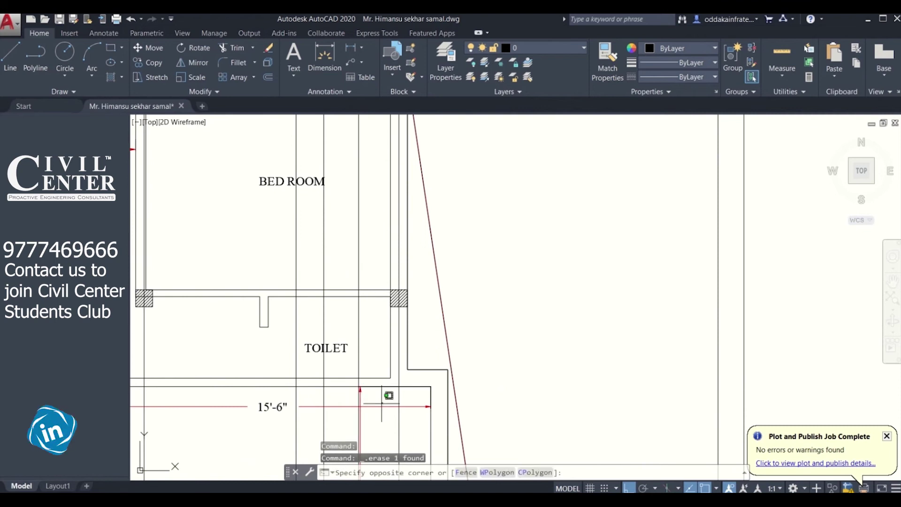
click(359, 382)
key(Delete)
scroll(394, 329, down, 5)
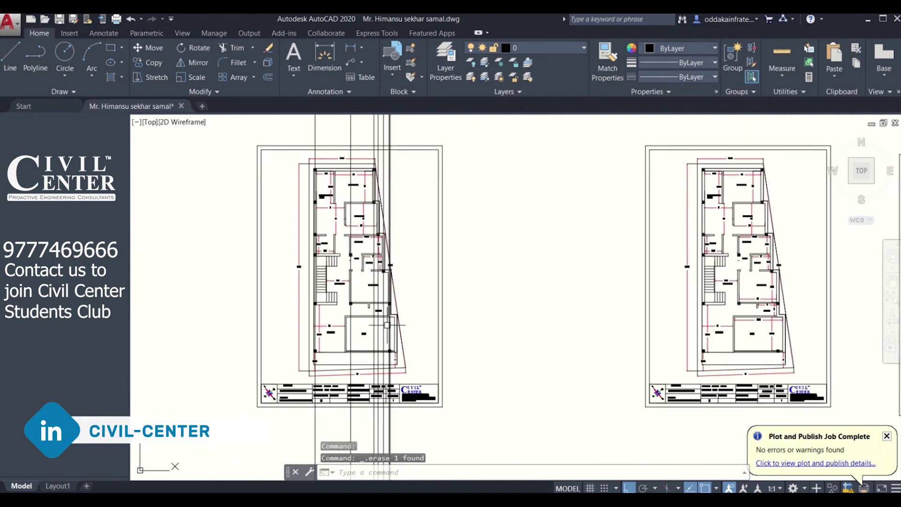
scroll(238, 310, up, 5)
click(238, 309)
click(235, 329)
key(Delete)
Step: Erase another plan dimension along with the 5'-8" and 6' dimensions
scroll(431, 401, up, 2)
scroll(430, 401, up, 1)
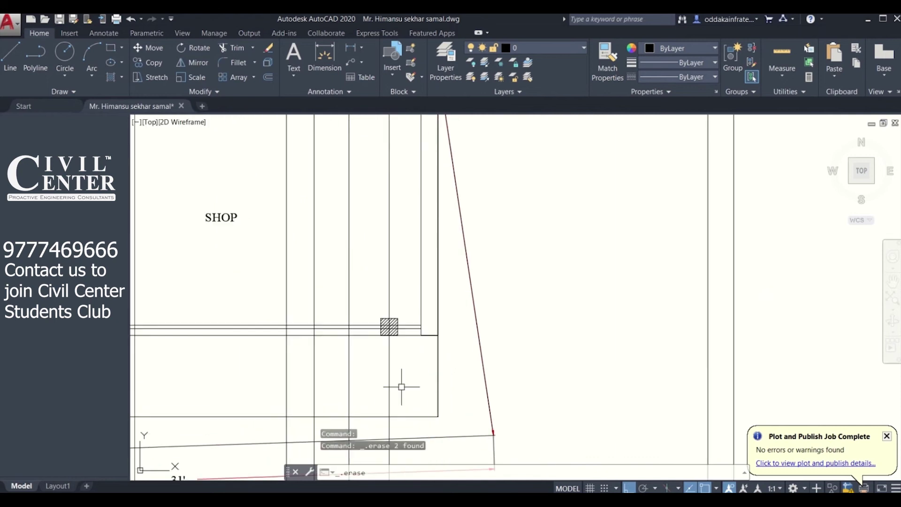
scroll(401, 387, down, 4)
click(364, 346)
key(Delete)
scroll(363, 272, up, 5)
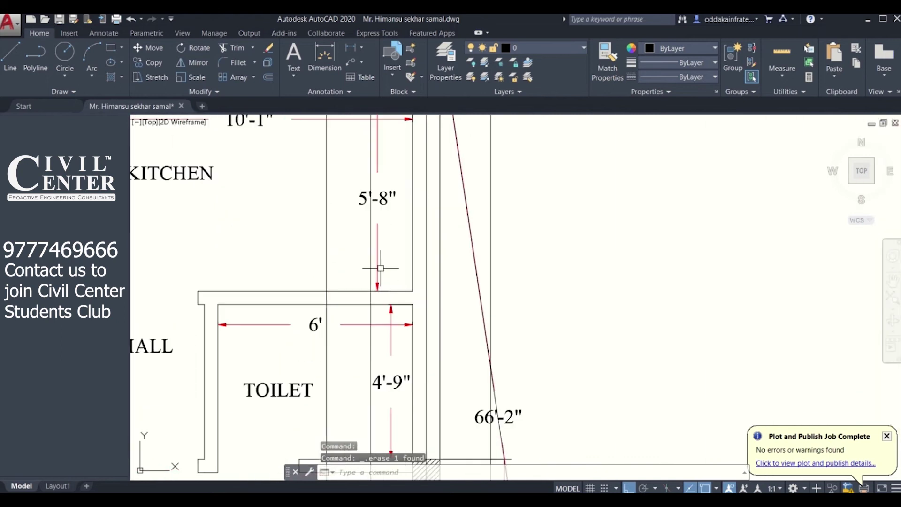
click(381, 268)
click(374, 274)
key(Delete)
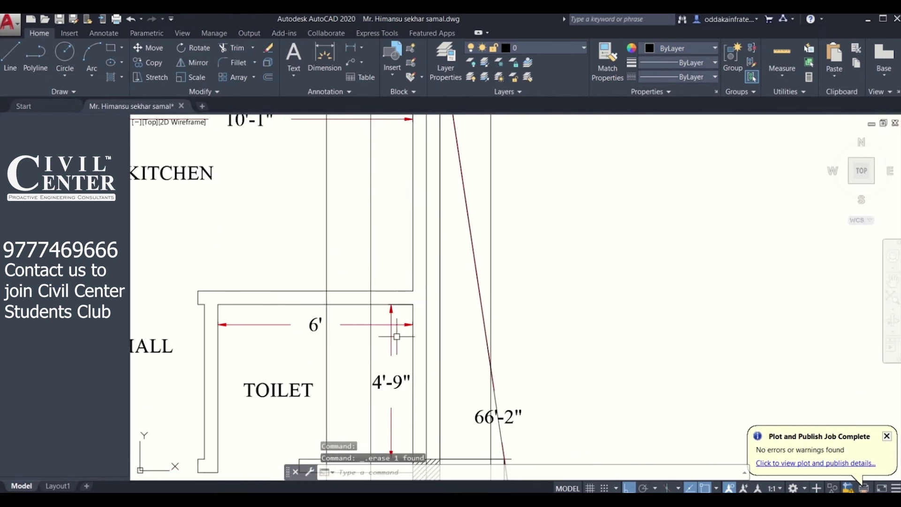
click(397, 336)
click(388, 316)
key(Delete)
Step: Erase the bedroom's two 10' dimensions and the 10' dimension by the hall
scroll(388, 316, down, 4)
scroll(362, 247, up, 5)
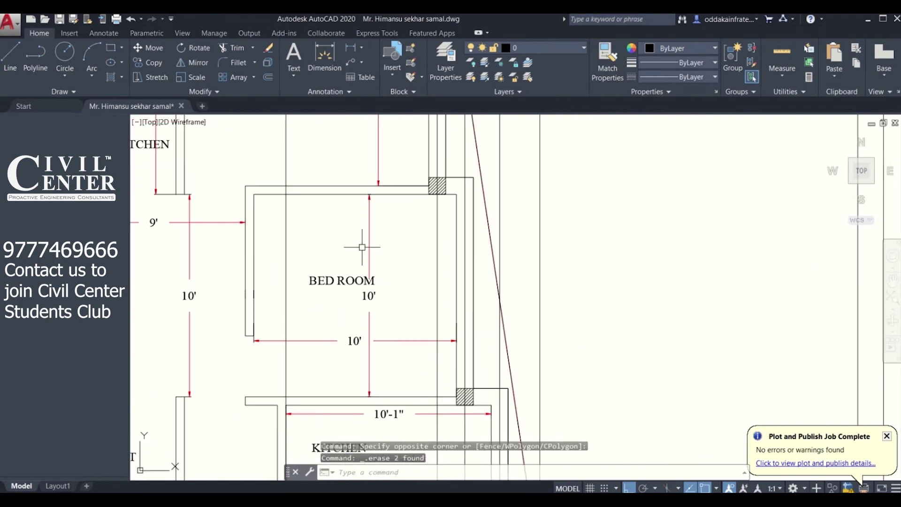
click(391, 321)
click(361, 347)
key(Delete)
scroll(409, 301, down, 4)
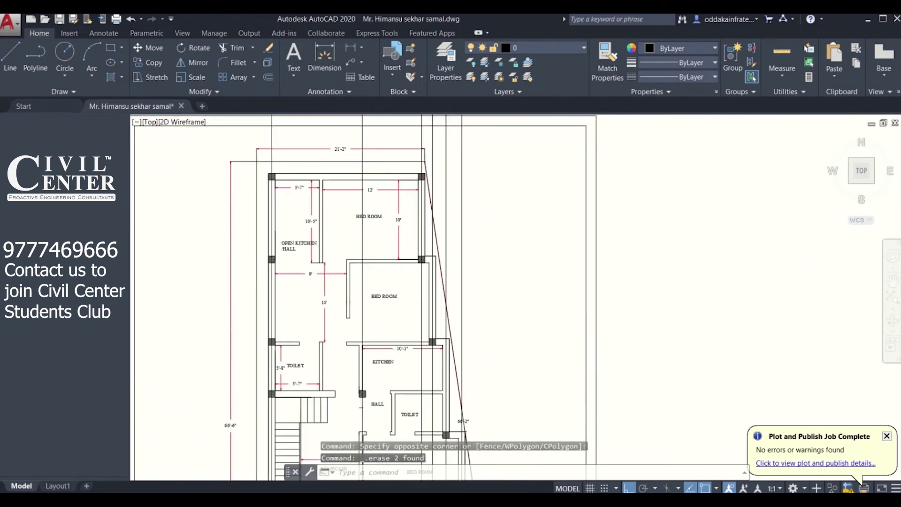
scroll(311, 272, up, 4)
click(353, 310)
key(Delete)
Step: Erase the 10'-5" dimension and the bedroom's 12' and 10' dimensions
click(316, 253)
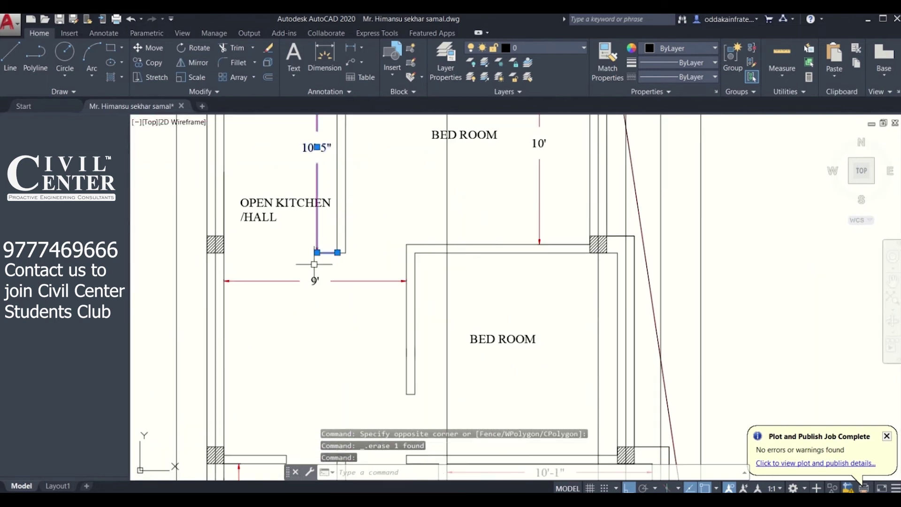
click(314, 264)
click(298, 298)
key(Delete)
scroll(297, 299, down, 3)
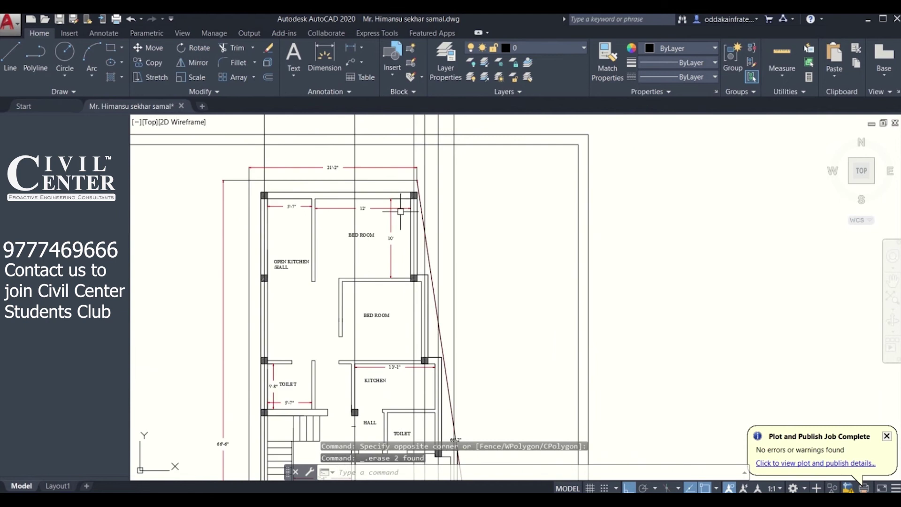
scroll(401, 212, up, 4)
click(381, 225)
click(365, 196)
key(Delete)
Step: Erase the top 5'-7" dimension and the kitchen's 10'-1" dimension
scroll(251, 208, down, 2)
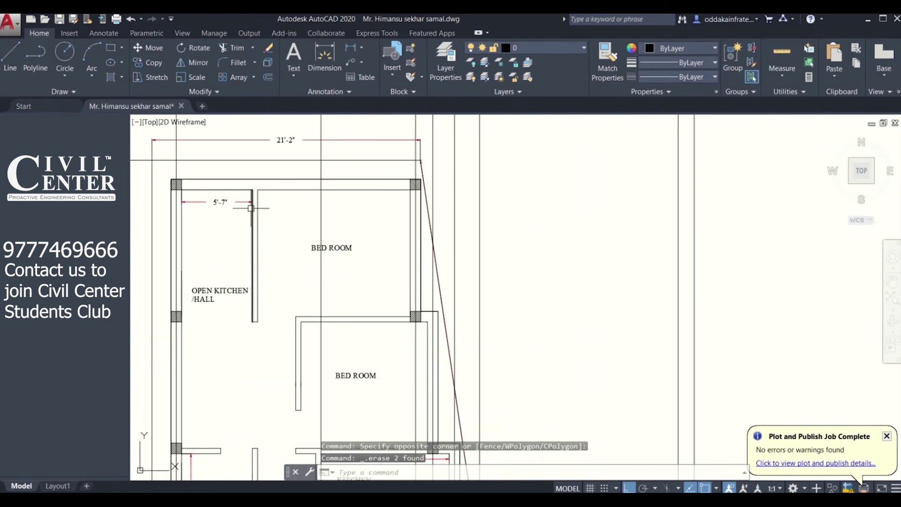
scroll(252, 208, up, 2)
click(216, 197)
key(Delete)
scroll(263, 235, down, 5)
scroll(295, 264, up, 5)
scroll(295, 264, up, 4)
click(355, 270)
key(Delete)
Step: Erase the two toilet dimensions
scroll(391, 248, down, 5)
scroll(275, 284, up, 6)
scroll(274, 284, up, 3)
click(241, 298)
key(Delete)
scroll(242, 298, down, 5)
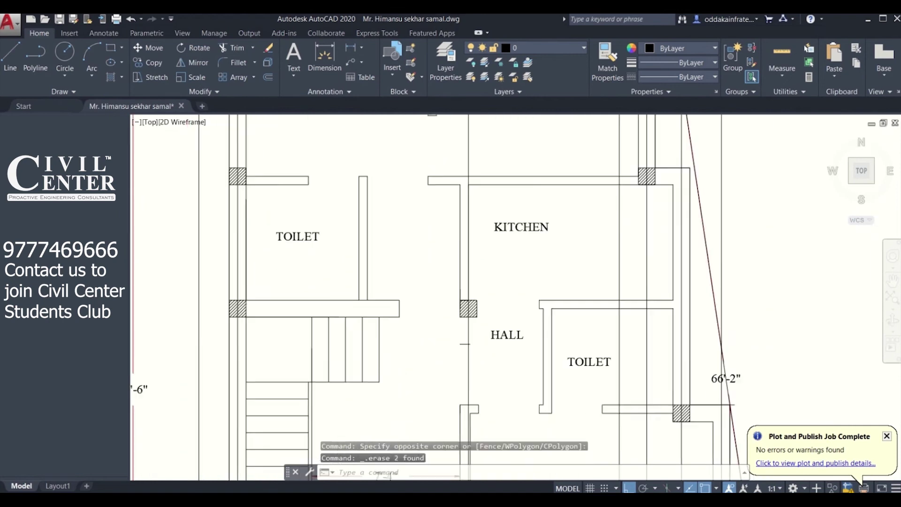
scroll(339, 291, up, 2)
mouse_move(342, 288)
middle_down()
mouse_move(339, 299)
mouse_move(342, 283)
middle_up()
scroll(346, 266, down, 2)
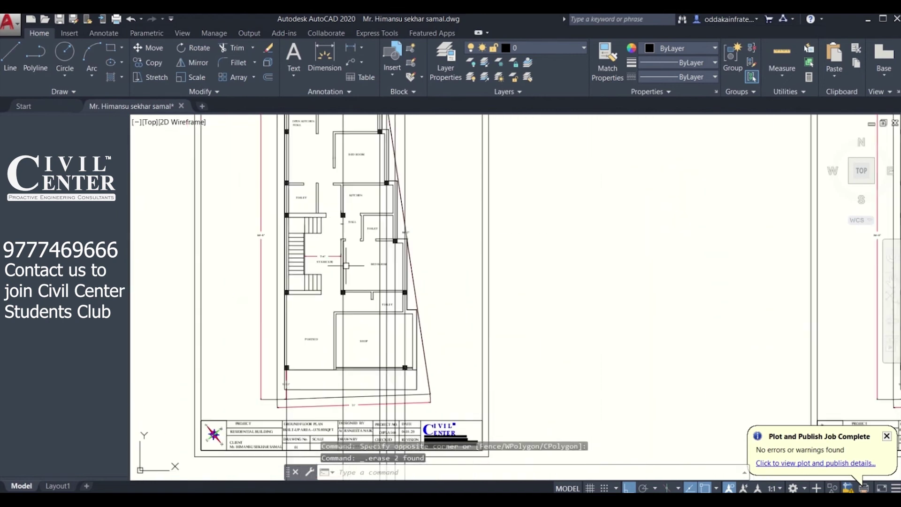
mouse_move(346, 318)
middle_down()
mouse_move(324, 372)
mouse_move(334, 212)
middle_up()
Step: Erase the left sheet's title block and two objects below the plan
scroll(335, 210, down, 5)
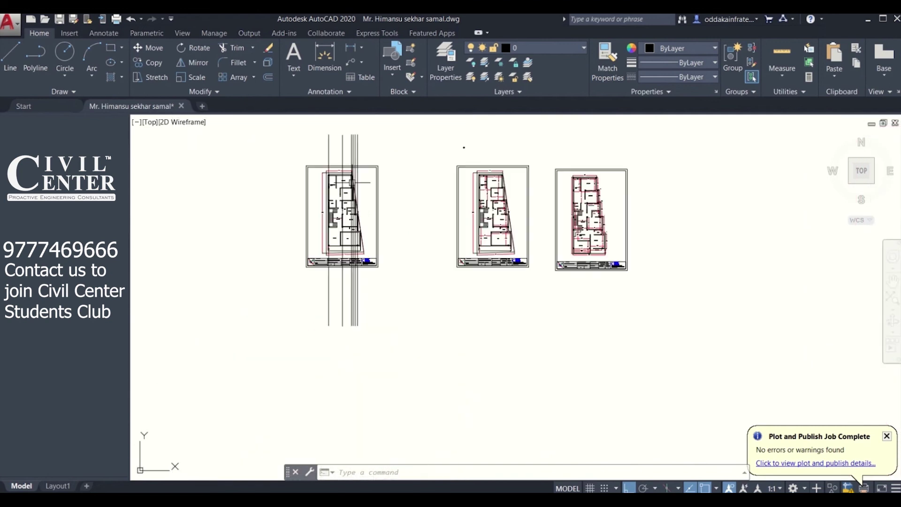
scroll(369, 260, up, 3)
scroll(370, 260, up, 2)
click(194, 254)
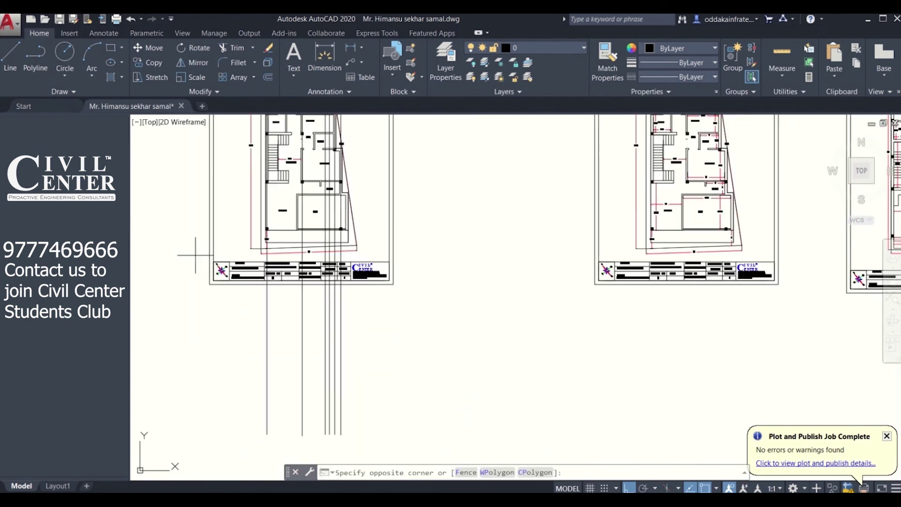
click(452, 336)
key(Delete)
click(435, 299)
click(395, 261)
key(Delete)
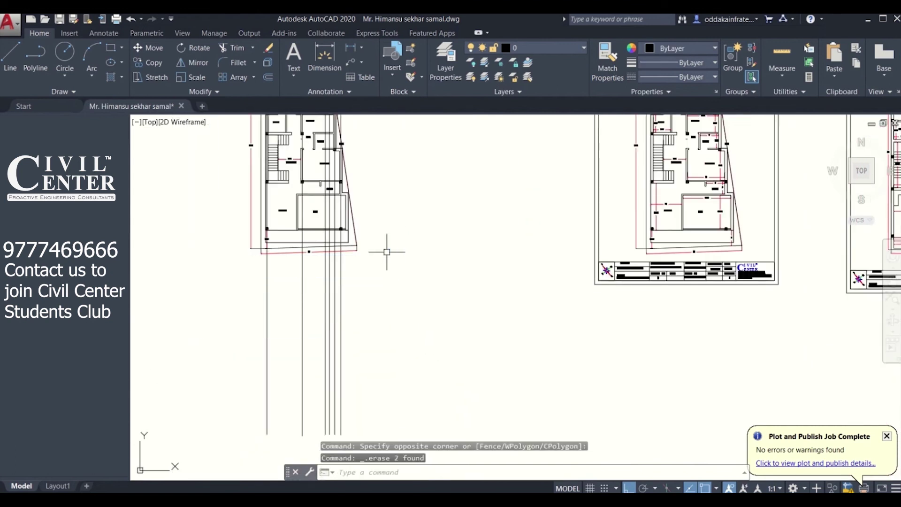
Step: Erase the red 31' dimension along the bottom and the 5'-11" dimension
scroll(410, 255, up, 6)
click(298, 300)
key(Delete)
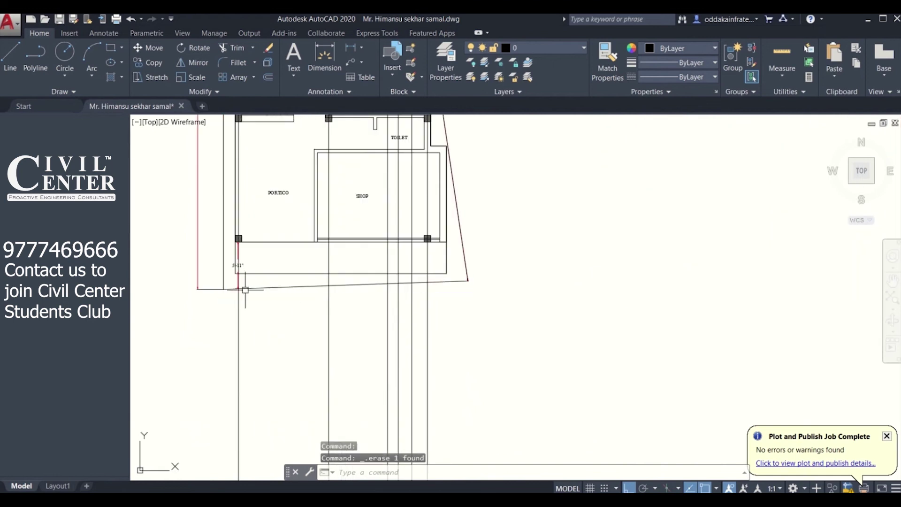
click(209, 267)
click(238, 261)
scroll(237, 282, up, 4)
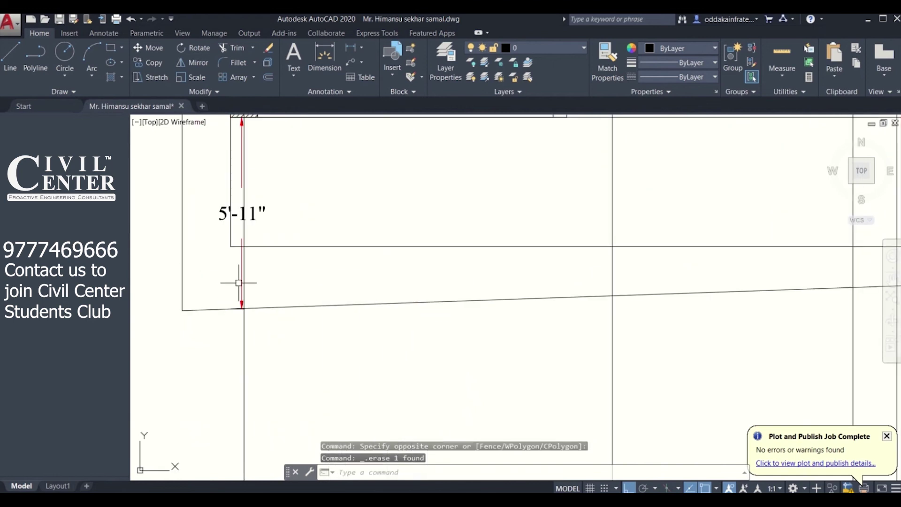
click(238, 283)
key(Delete)
Step: Erase the top dimension of the left plan
scroll(241, 325, down, 5)
middle_drag(270, 192, 272, 253)
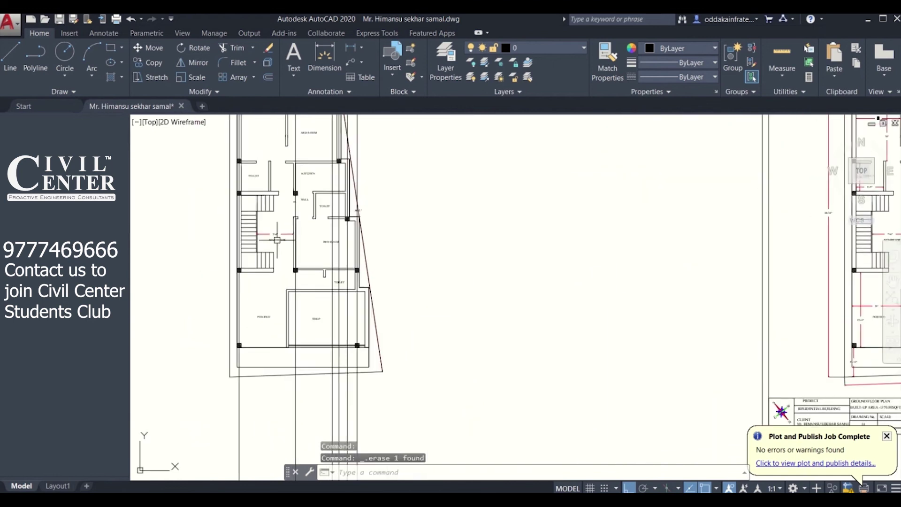
scroll(282, 225, up, 4)
scroll(287, 221, down, 6)
scroll(294, 183, up, 3)
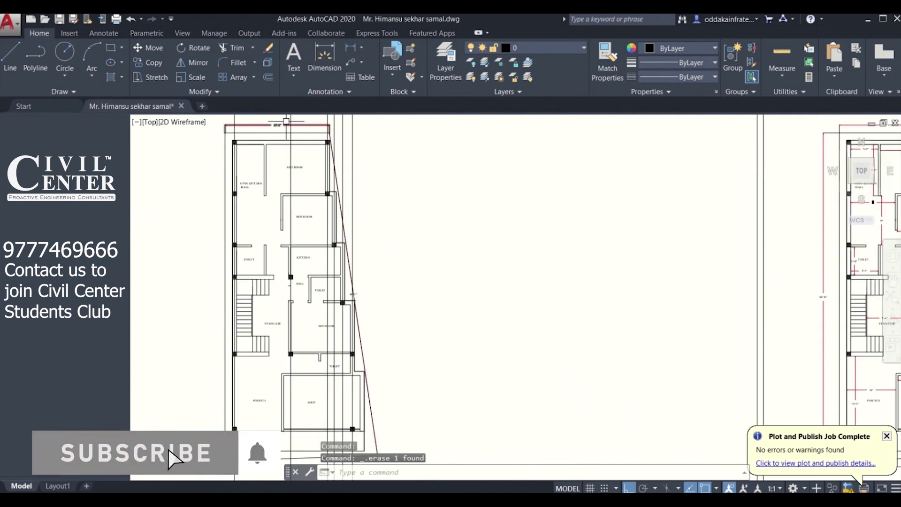
click(277, 126)
key(Delete)
middle_drag(343, 209, 363, 275)
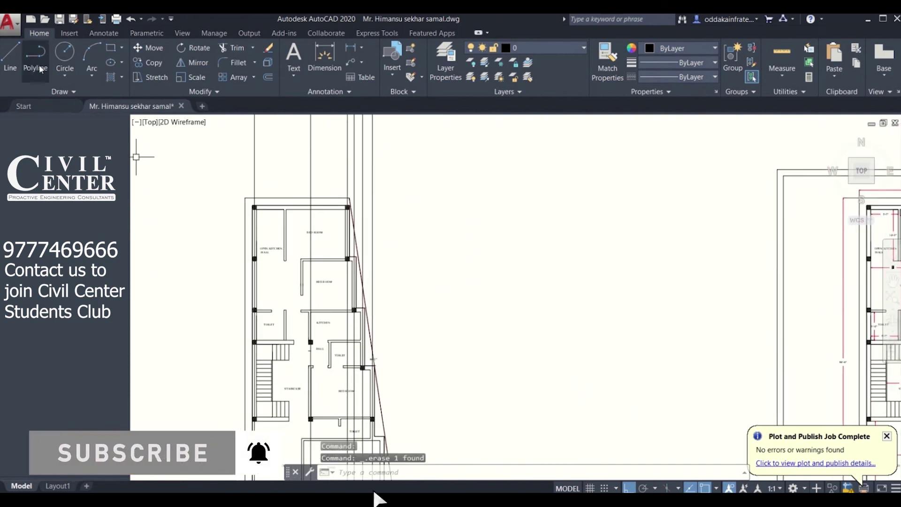
Step: Draw a horizontal line across the top of the plan and stretch its right end
click(10, 58)
scroll(238, 200, up, 4)
click(172, 226)
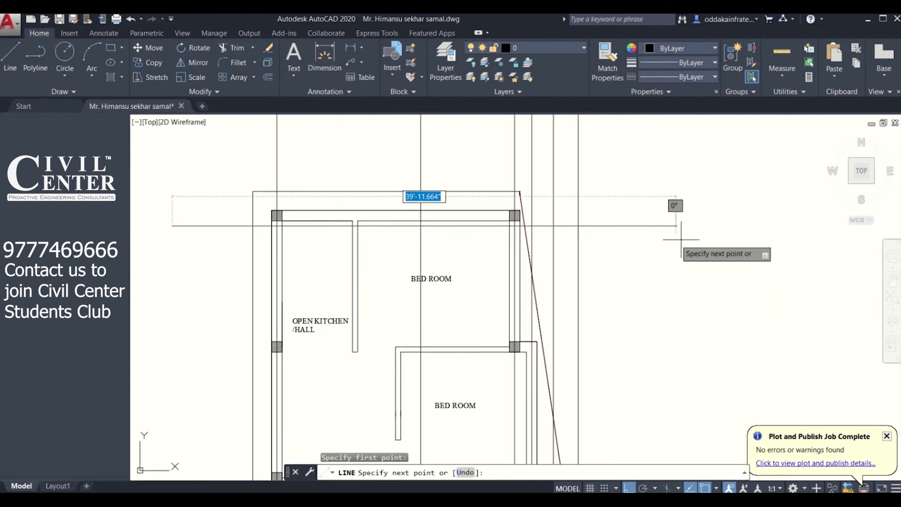
click(682, 239)
key(Escape)
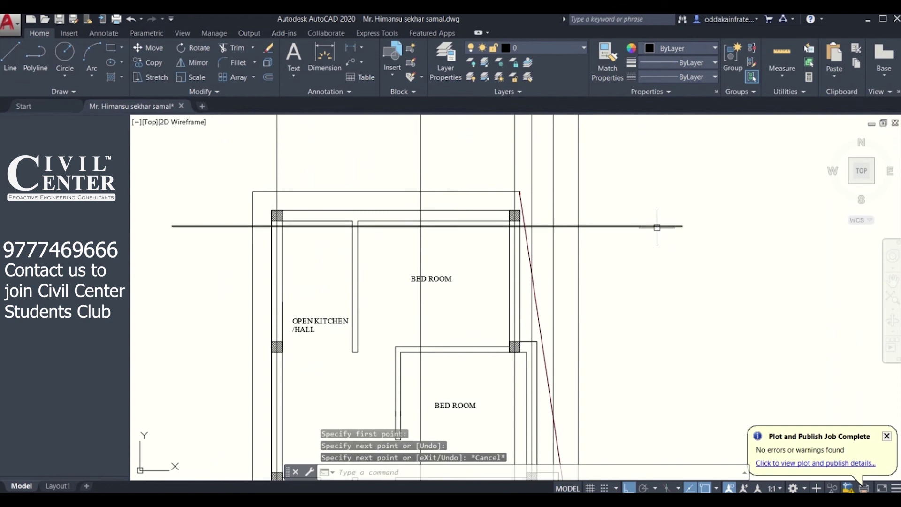
click(658, 226)
scroll(517, 221, down, 4)
click(579, 224)
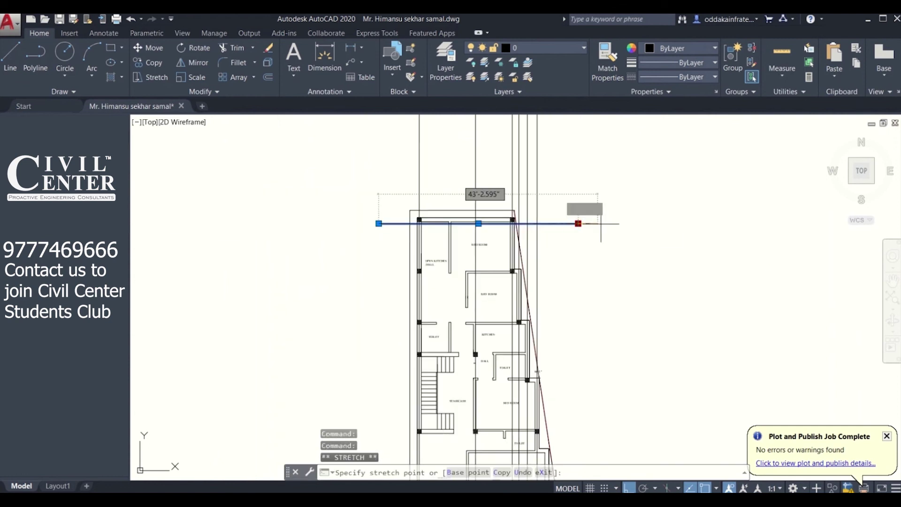
click(639, 223)
key(Escape)
Step: Move the horizontal line so it passes through the top-left column's centre
scroll(418, 226, up, 2)
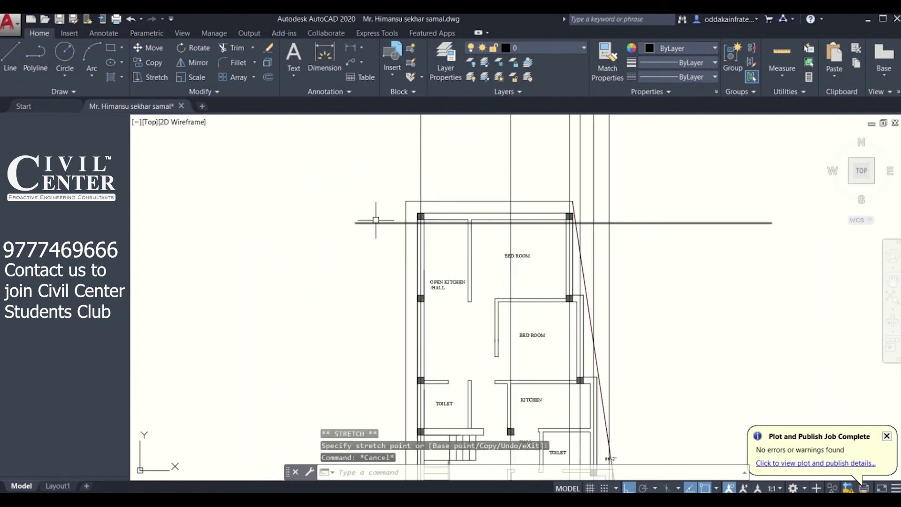
click(375, 221)
click(147, 48)
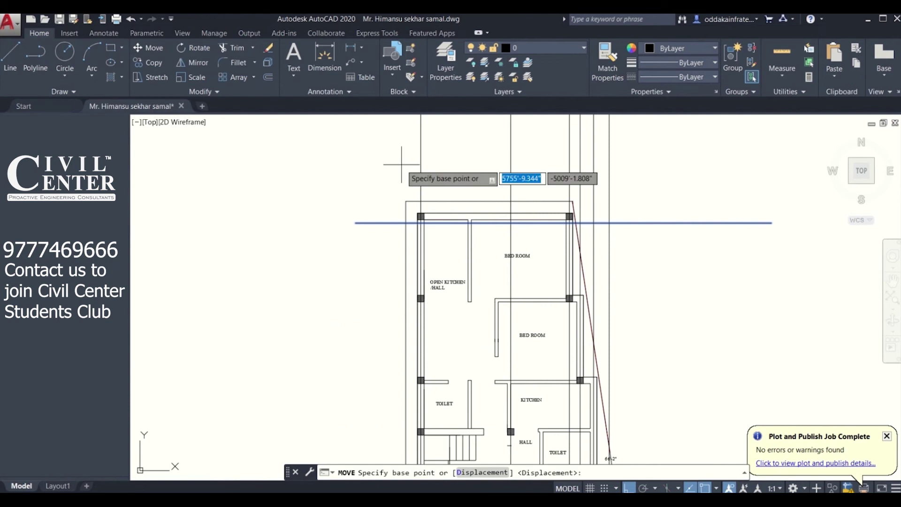
scroll(414, 201, up, 5)
click(450, 277)
scroll(449, 274, up, 3)
click(444, 230)
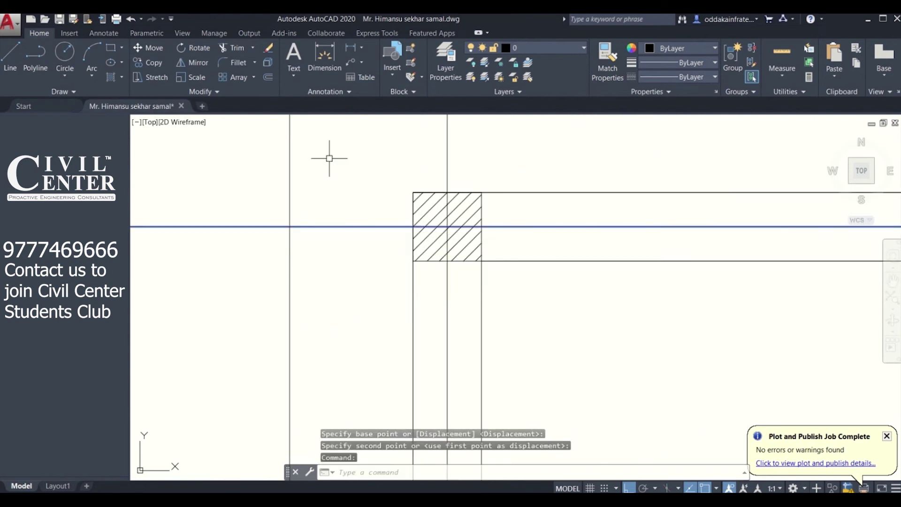
Step: Copy the horizontal centerline through three more column rows, including the staircase row
click(168, 60)
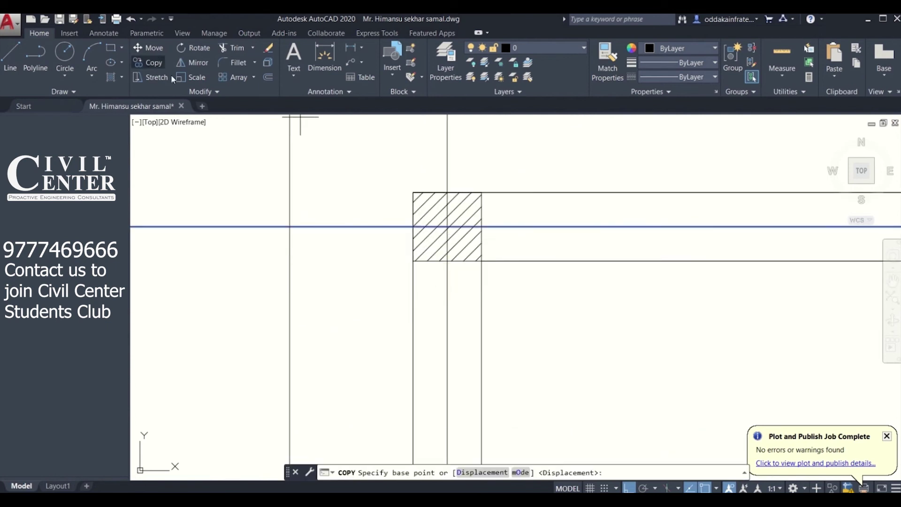
click(447, 228)
scroll(447, 228, down, 6)
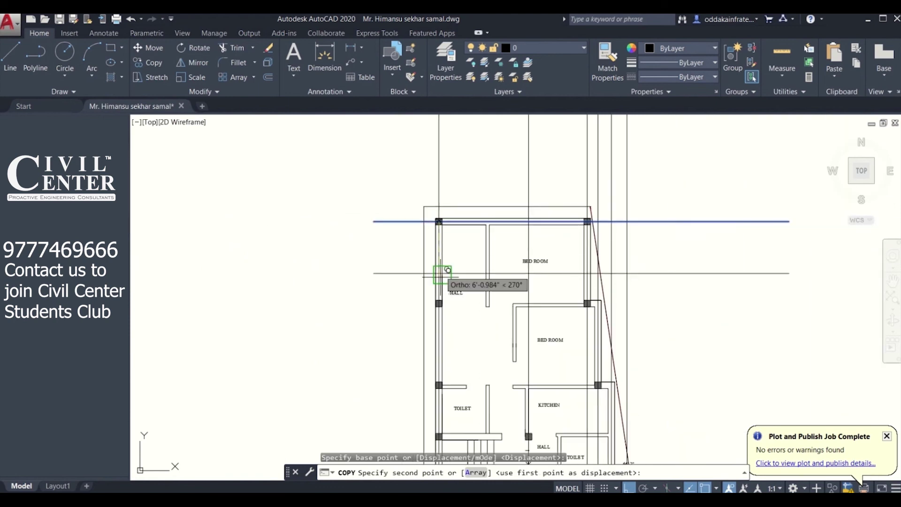
scroll(437, 282, up, 6)
click(436, 344)
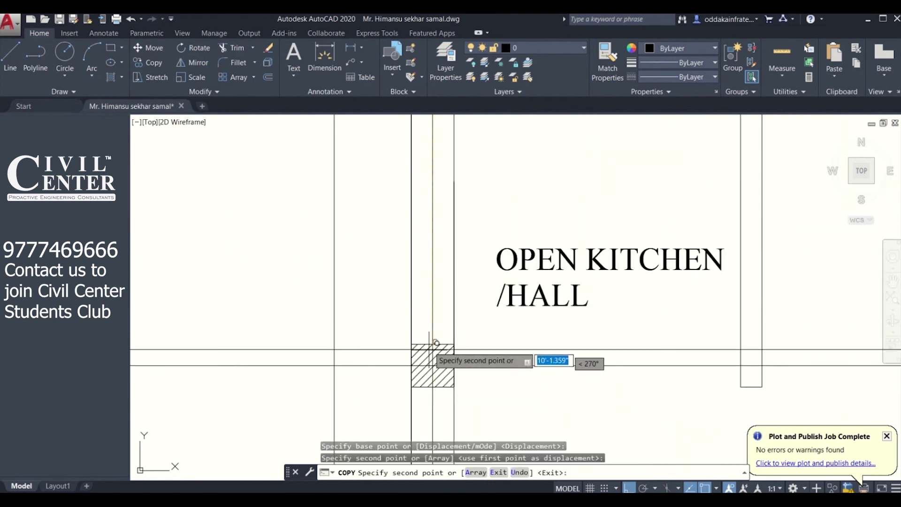
scroll(439, 209, down, 4)
scroll(438, 331, up, 8)
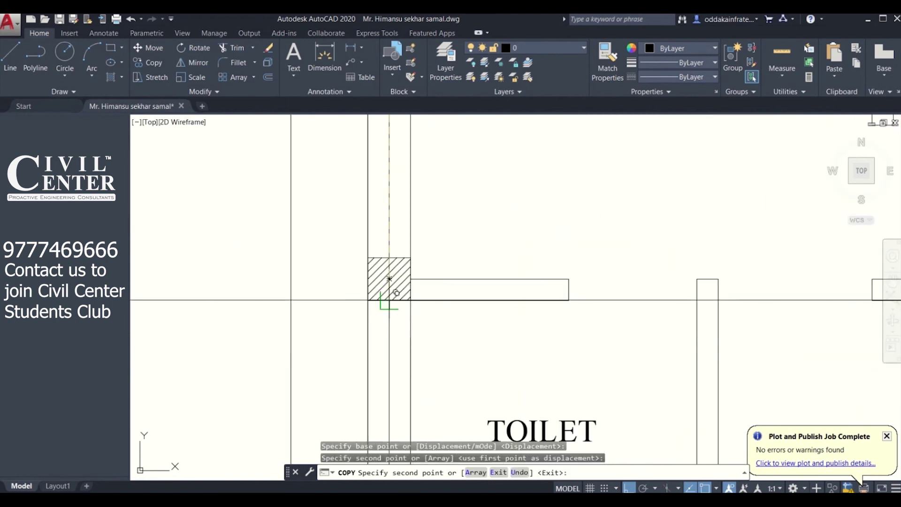
click(389, 278)
scroll(399, 235, down, 4)
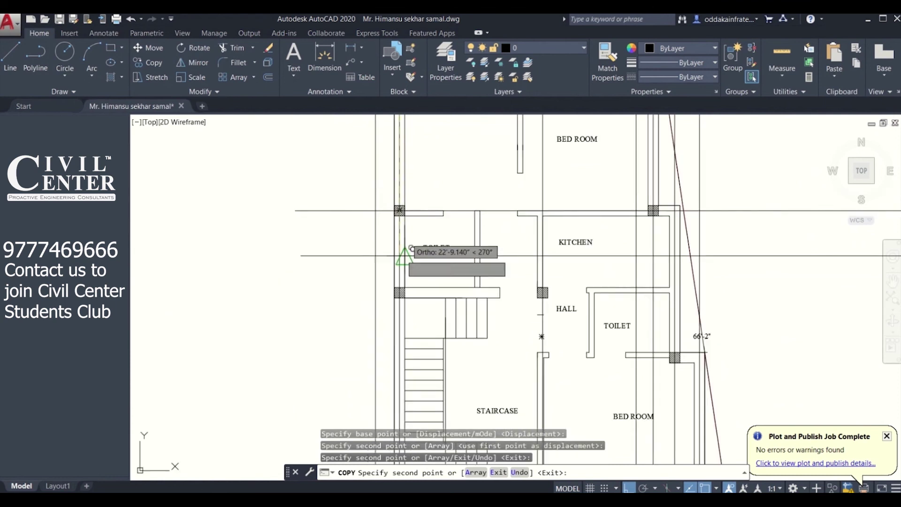
scroll(413, 337, up, 2)
scroll(409, 328, up, 4)
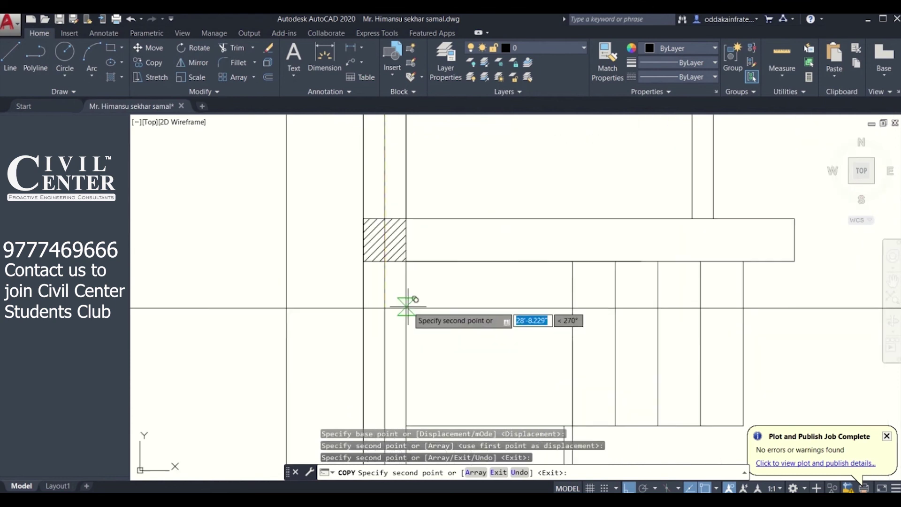
click(391, 230)
scroll(385, 235, down, 4)
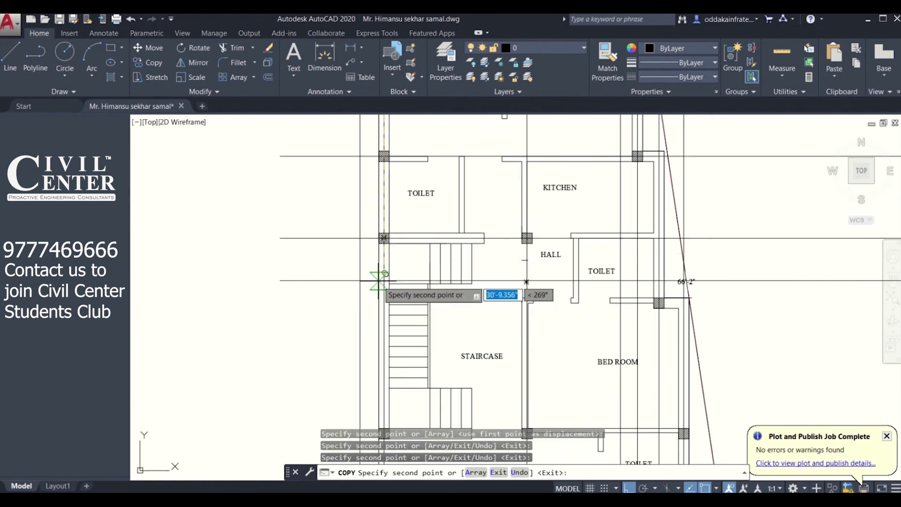
scroll(383, 272, down, 2)
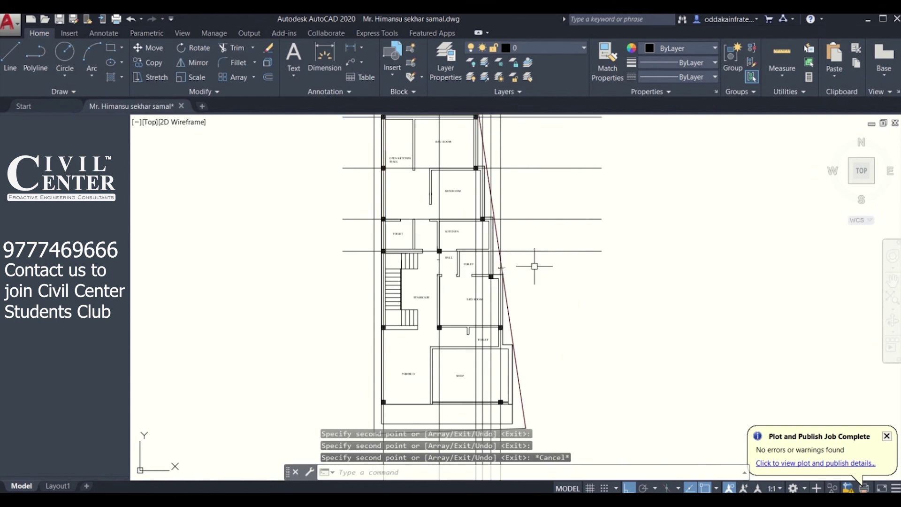
scroll(535, 266, up, 2)
Step: Copy another horizontal centerline down through the next lower column row
click(527, 250)
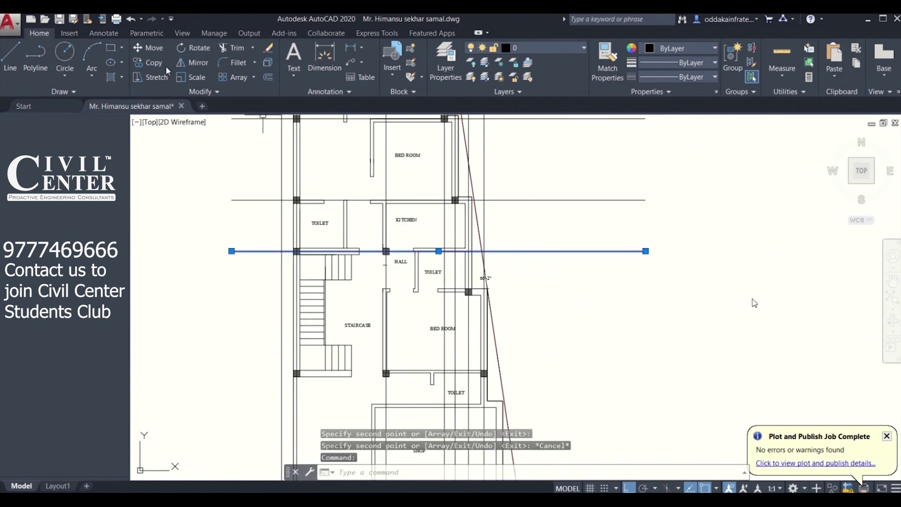
click(150, 62)
scroll(478, 270, up, 5)
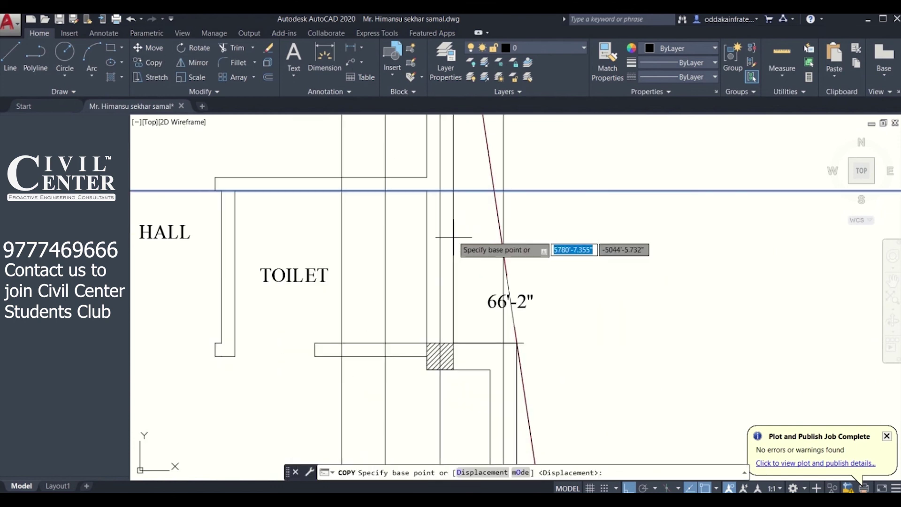
click(440, 189)
click(435, 358)
key(Escape)
Step: Copy the horizontal line near the staircase down through the lowest column row
scroll(431, 268, down, 5)
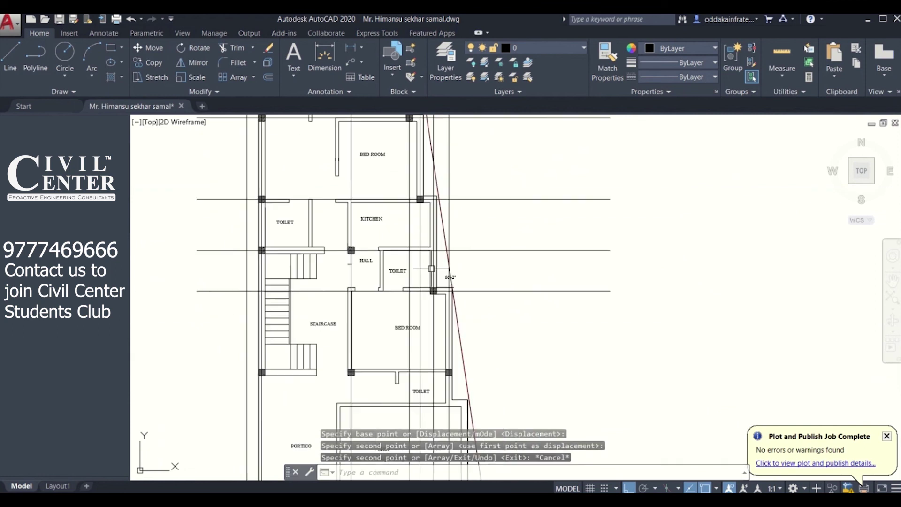
middle_drag(463, 372, 460, 300)
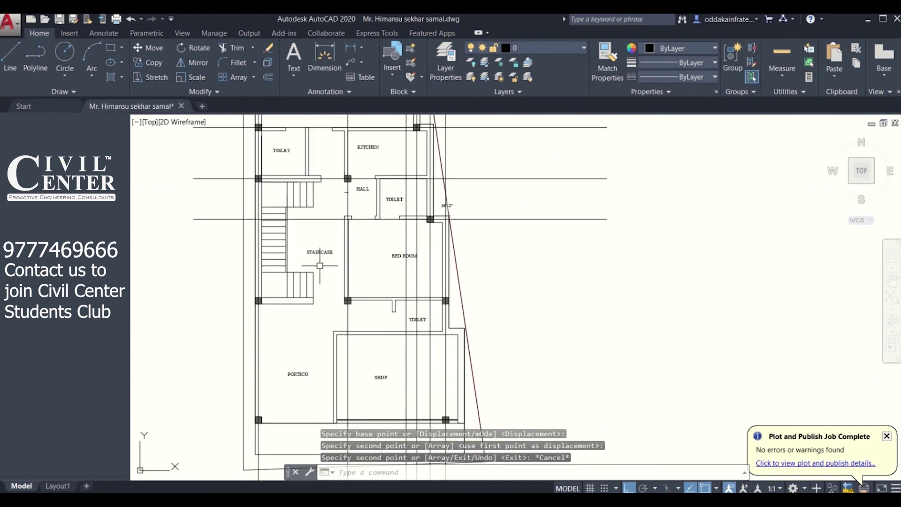
click(212, 219)
click(150, 62)
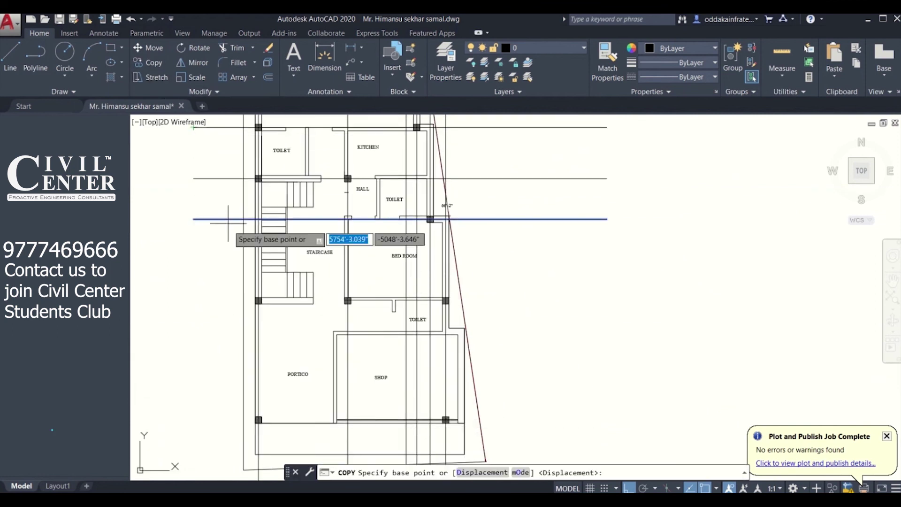
scroll(228, 224, up, 4)
click(302, 181)
scroll(302, 185, down, 2)
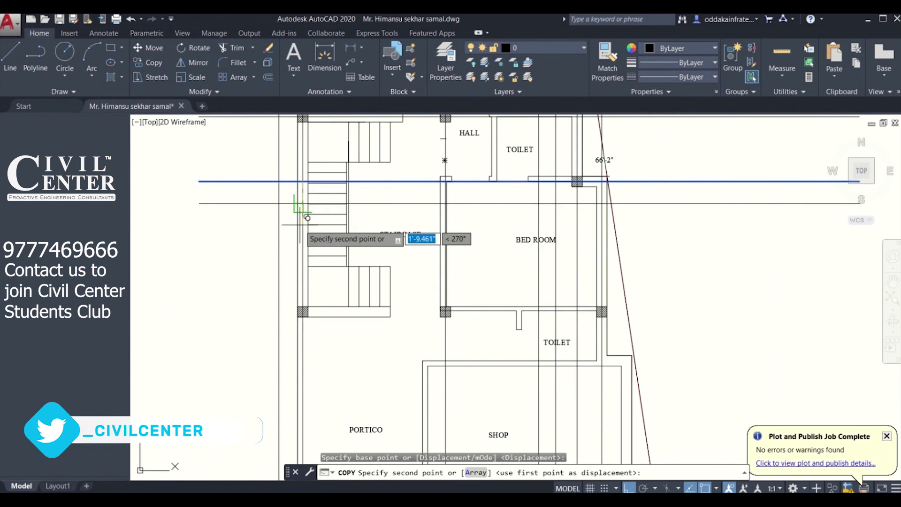
scroll(308, 217, up, 5)
click(322, 266)
scroll(324, 211, down, 7)
scroll(316, 345, up, 6)
key(Escape)
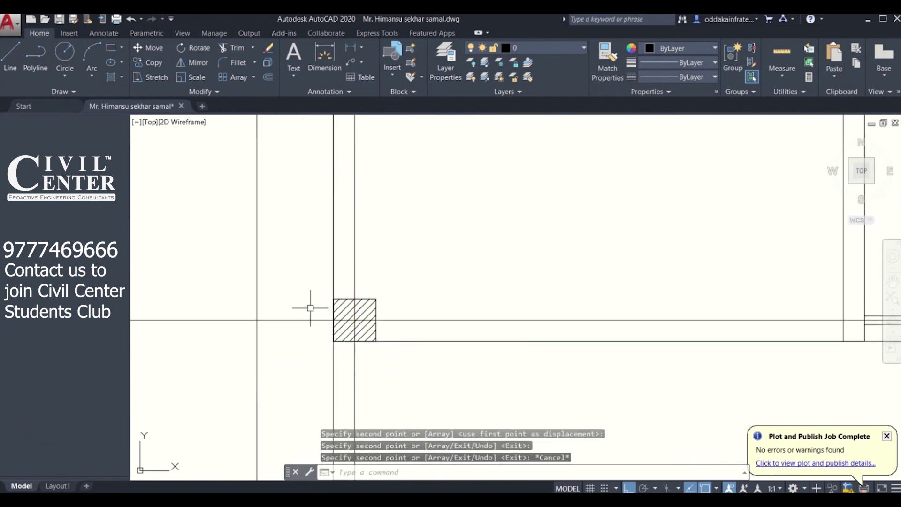
scroll(310, 308, down, 7)
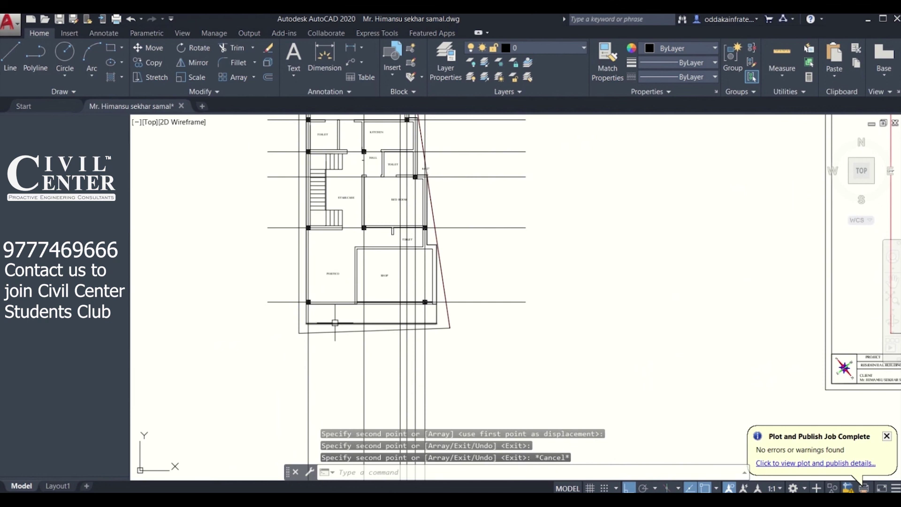